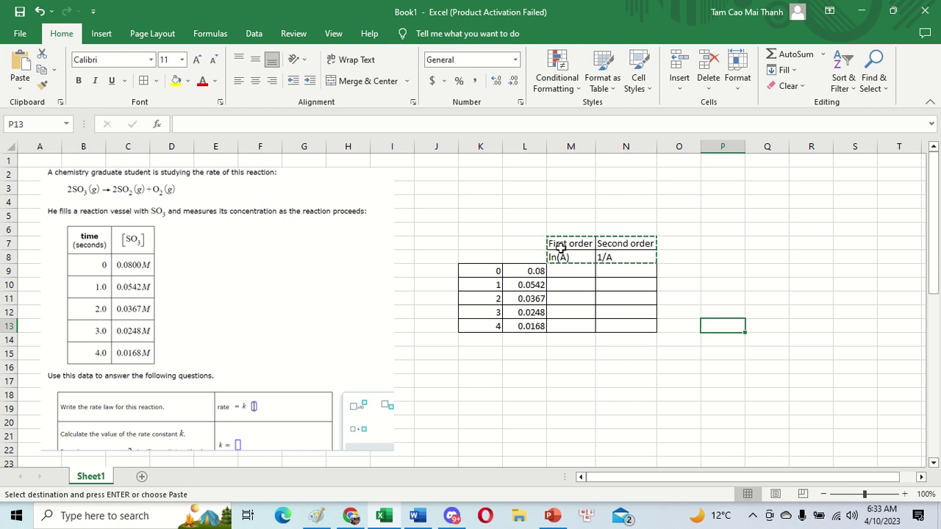
Inspect the First order header and the data table K8:N13
{"action": "left_click", "coordinate": [556, 246]}
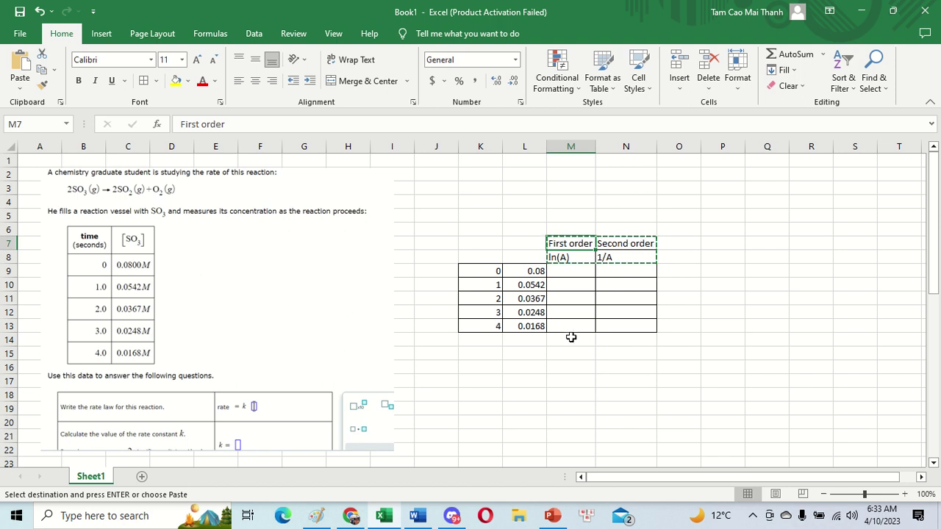
{"action": "left_click", "coordinate": [569, 273]}
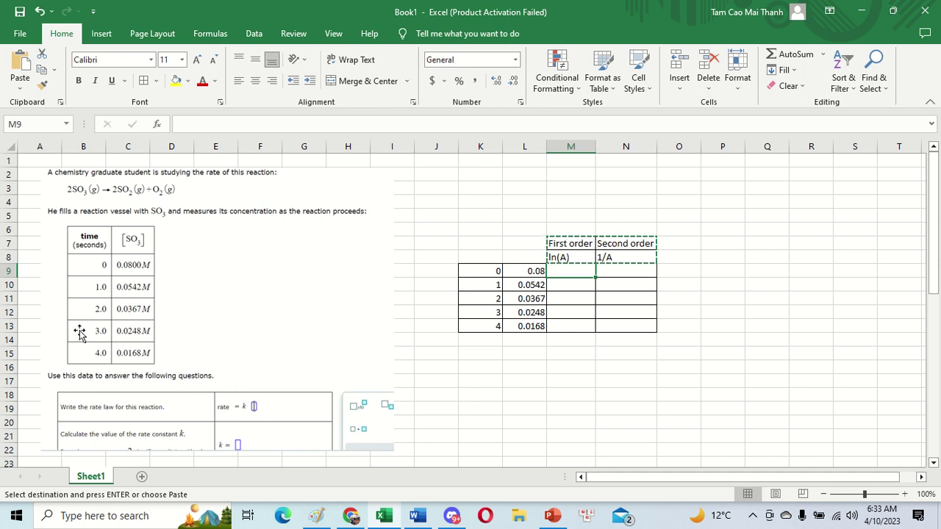
{"action": "left_click_drag", "start_coordinate": [479, 258], "coordinate": [625, 326]}
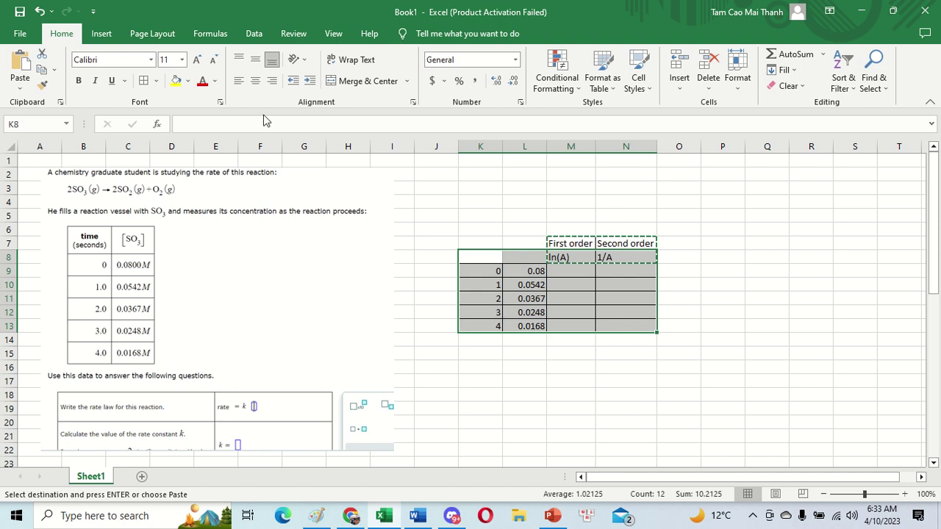
{"action": "left_click", "coordinate": [577, 341]}
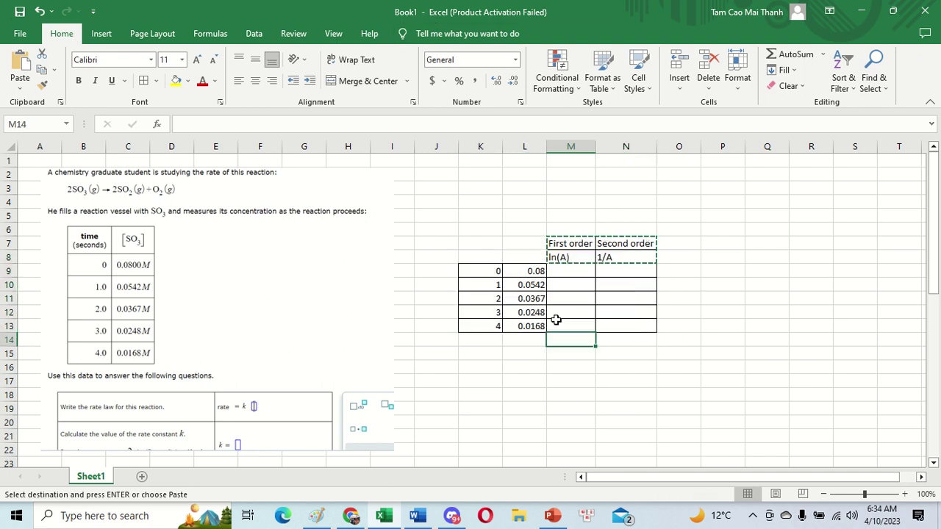
Enter =LN(L9) in M9 and fill it down through M13
{"action": "left_click", "coordinate": [574, 270]}
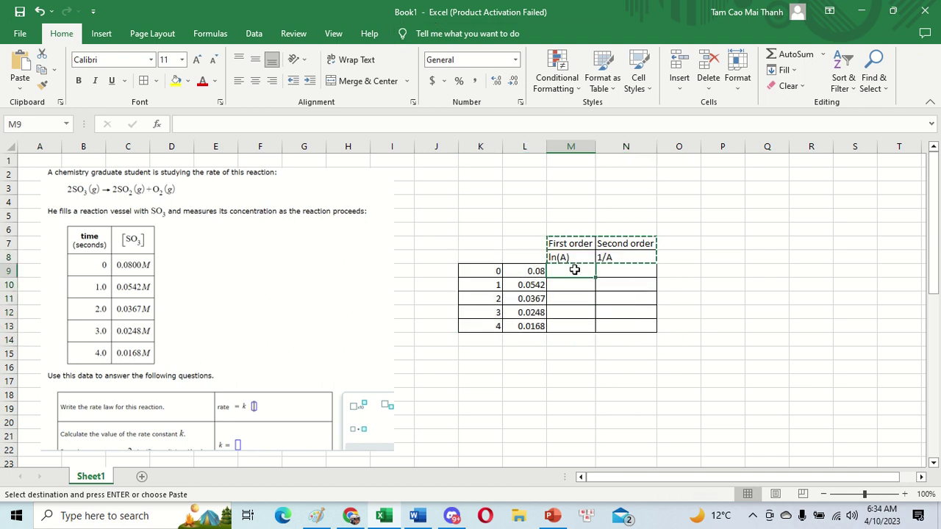
{"action": "type", "text": "="}
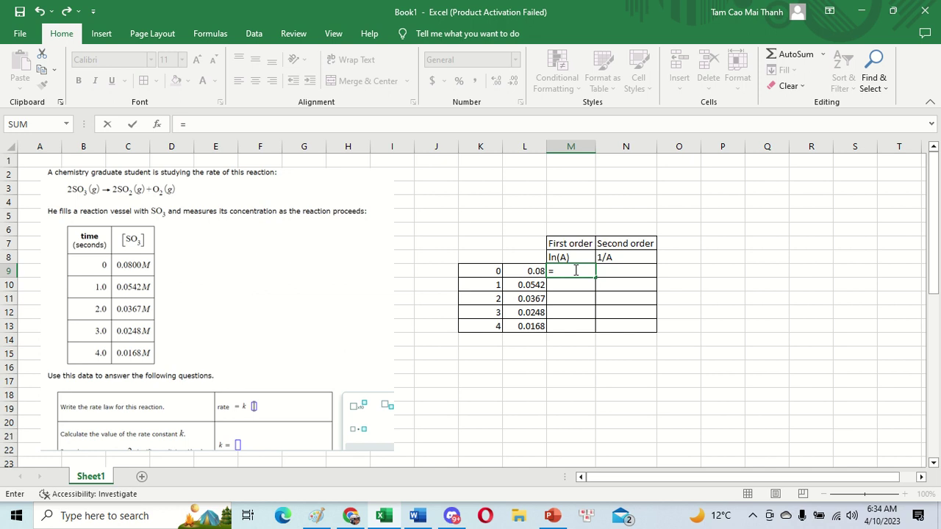
{"action": "type", "text": "ln"}
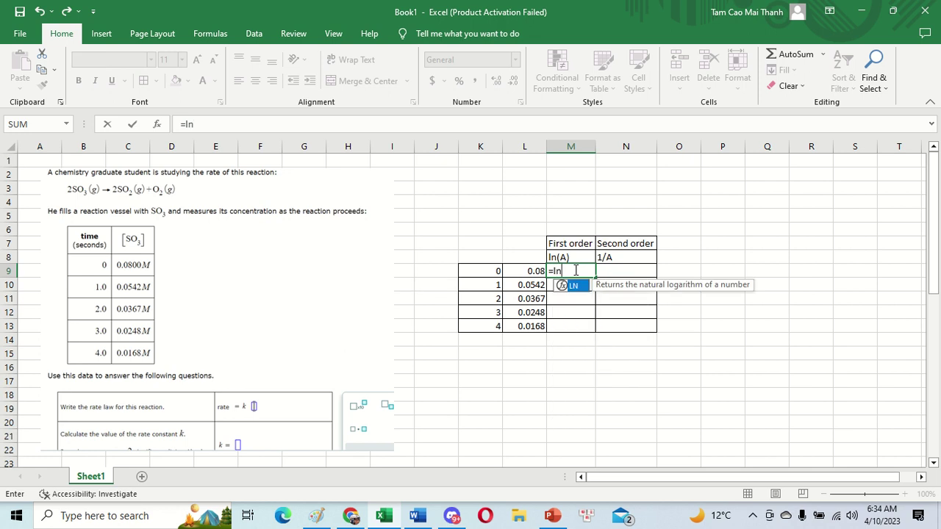
{"action": "type", "text": "("}
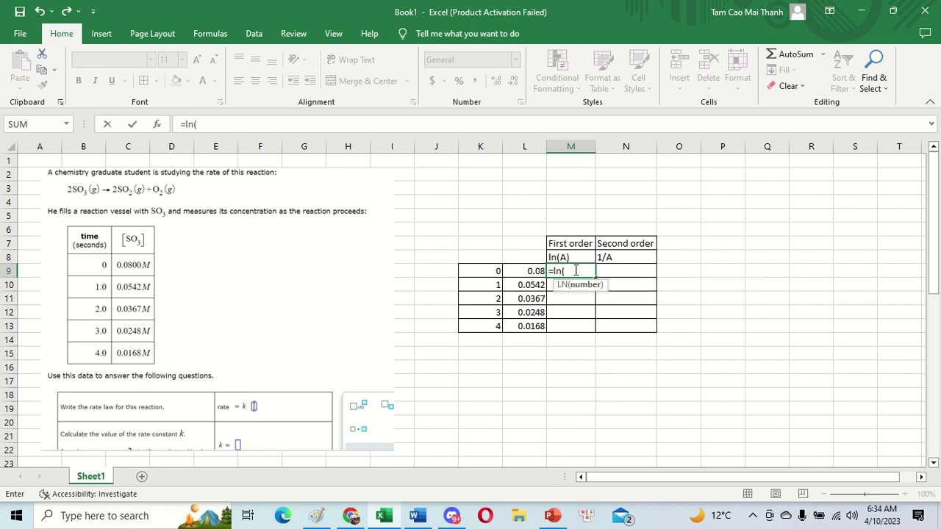
{"action": "left_click", "coordinate": [519, 270]}
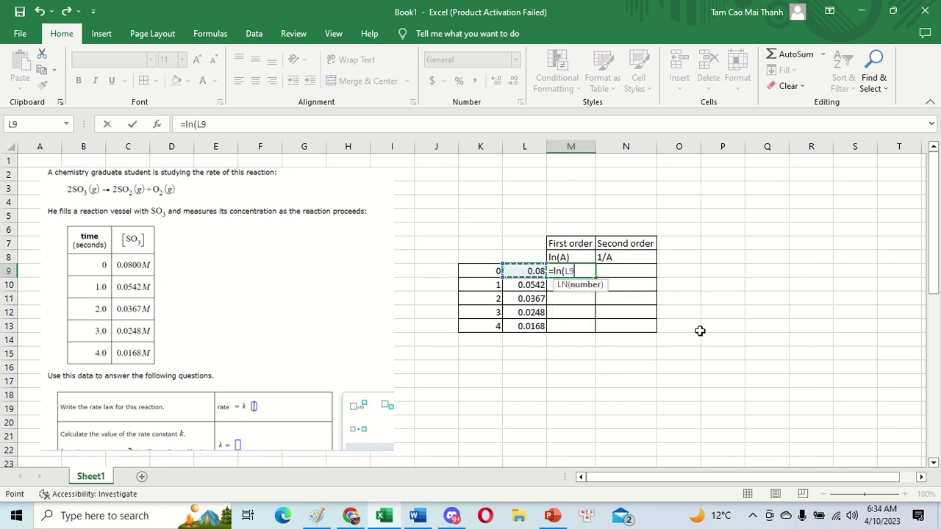
{"action": "type", "text": ")"}
{"action": "key", "text": "Return"}
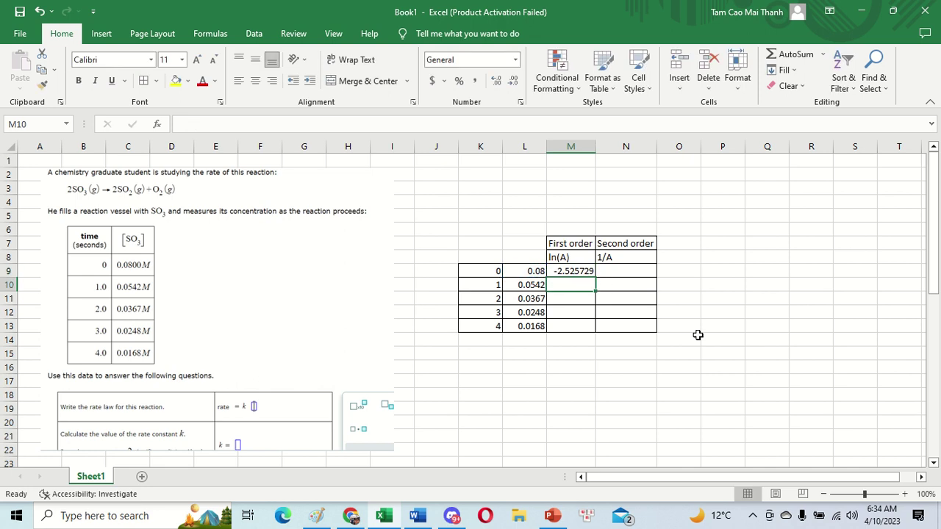
{"action": "left_click", "coordinate": [588, 272]}
{"action": "left_click_drag", "start_coordinate": [596, 281], "coordinate": [607, 338]}
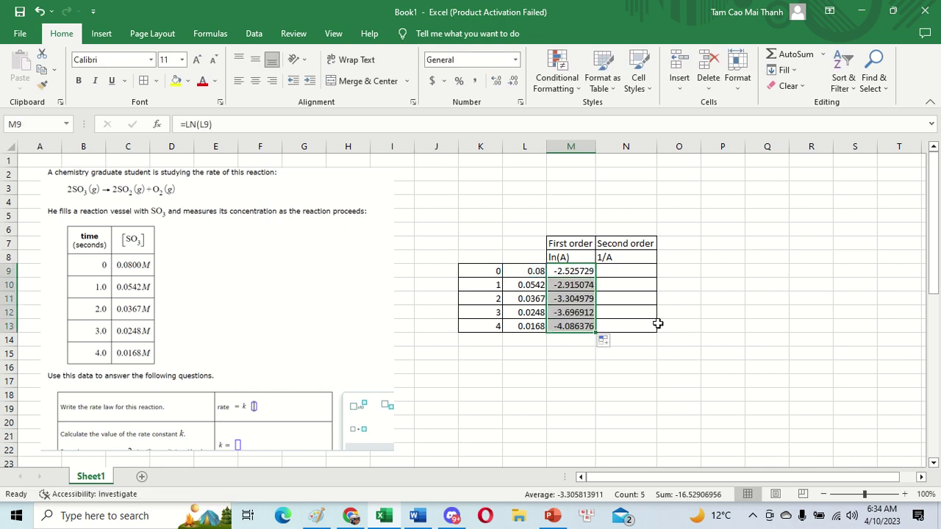
{"action": "left_click", "coordinate": [628, 272]}
Enter =1/L9 in N9 and fill it down to N13, giving 12.5 to 59.52
{"action": "type", "text": "="}
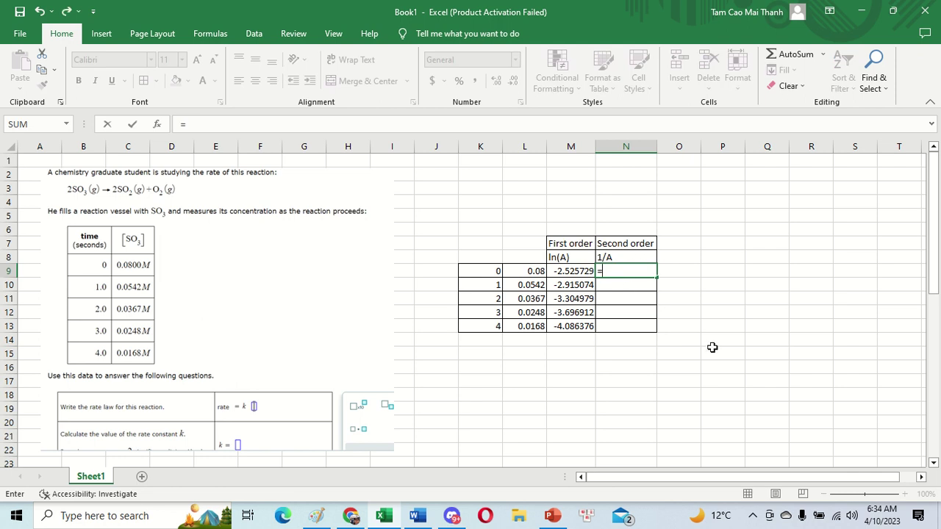
{"action": "type", "text": "1/"}
{"action": "left_click", "coordinate": [531, 271]}
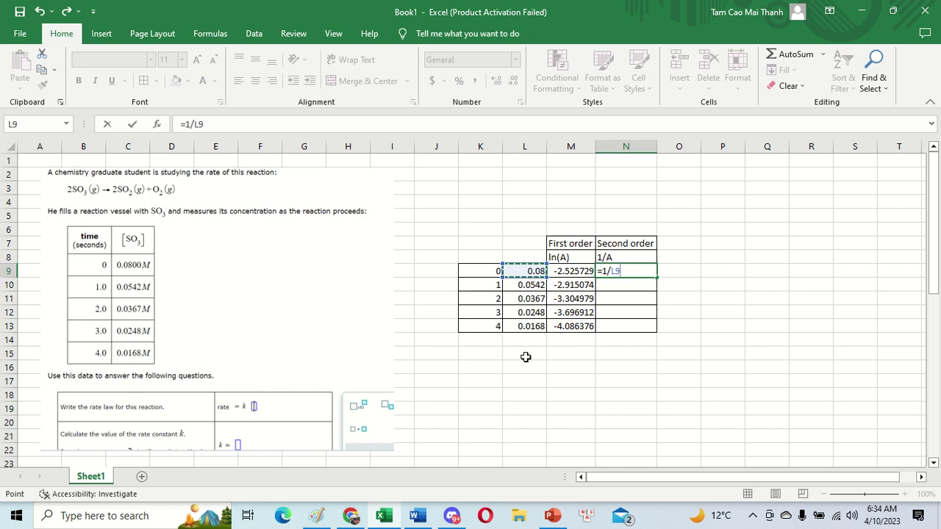
{"action": "key", "text": "Return"}
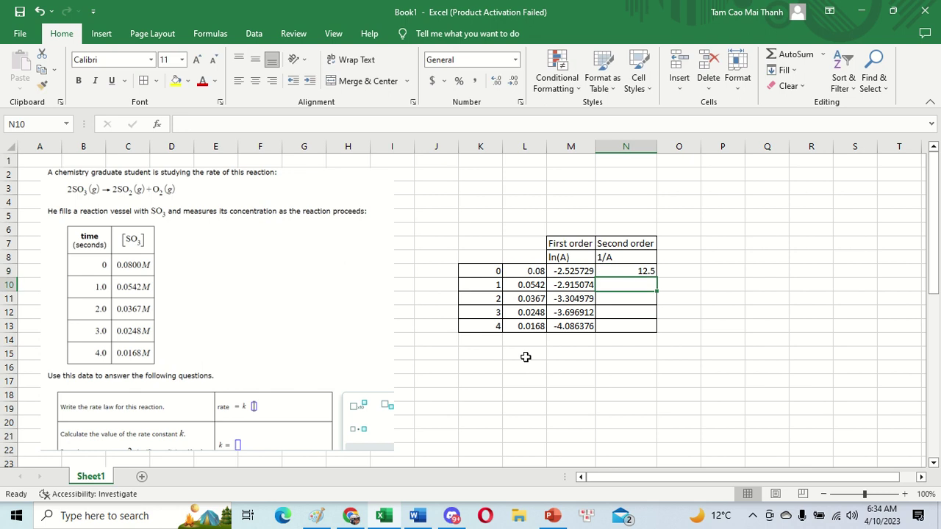
{"action": "left_click", "coordinate": [621, 272]}
{"action": "left_click_drag", "start_coordinate": [653, 278], "coordinate": [655, 328]}
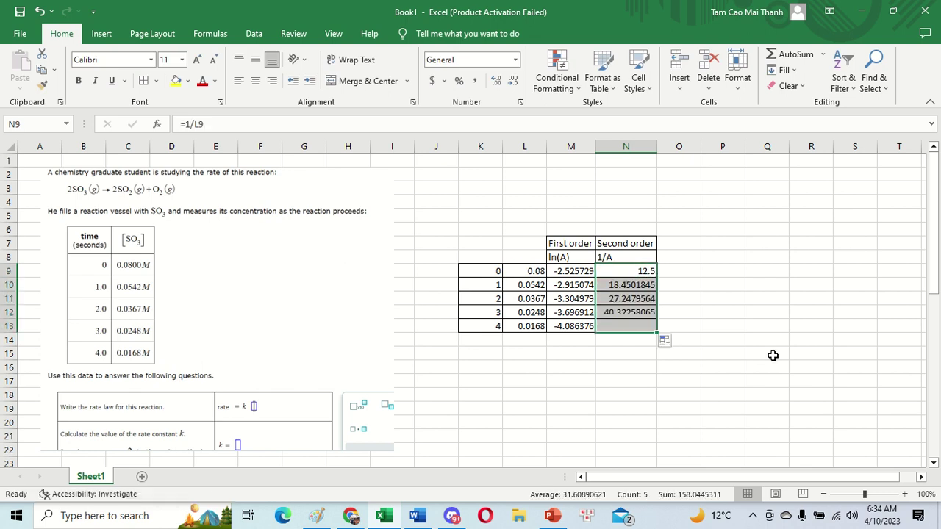
{"action": "left_click", "coordinate": [813, 368]}
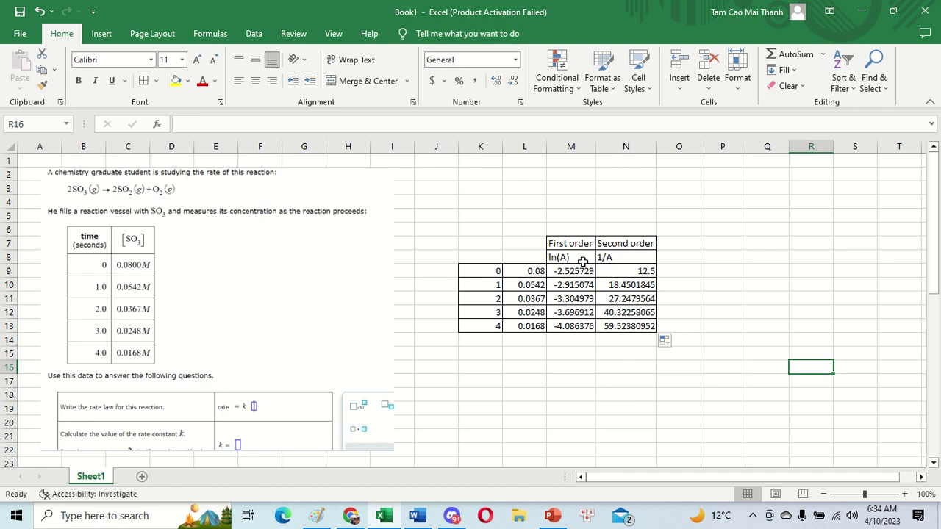
Insert a plain scatter chart of M9:M13 and move it to the left side of the sheet
{"action": "left_click_drag", "start_coordinate": [565, 272], "coordinate": [578, 341]}
{"action": "left_click", "coordinate": [101, 34]}
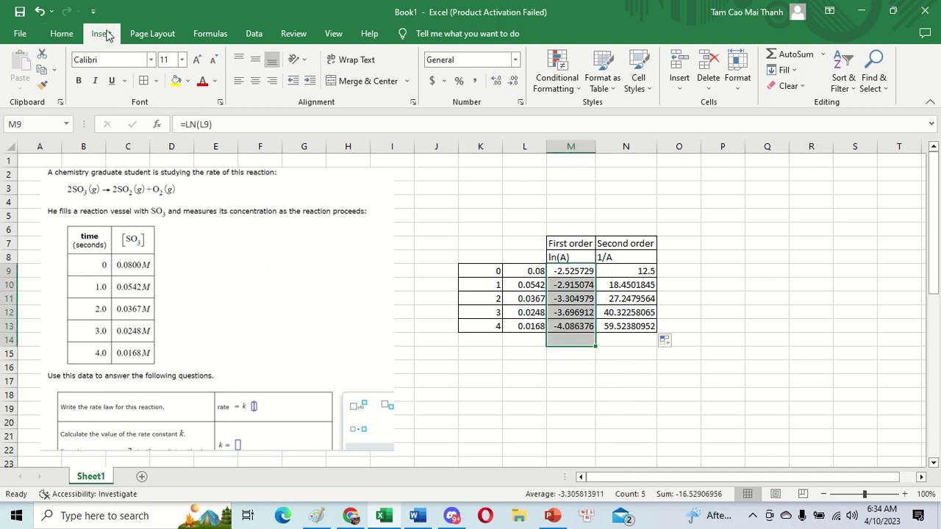
{"action": "left_click", "coordinate": [450, 88]}
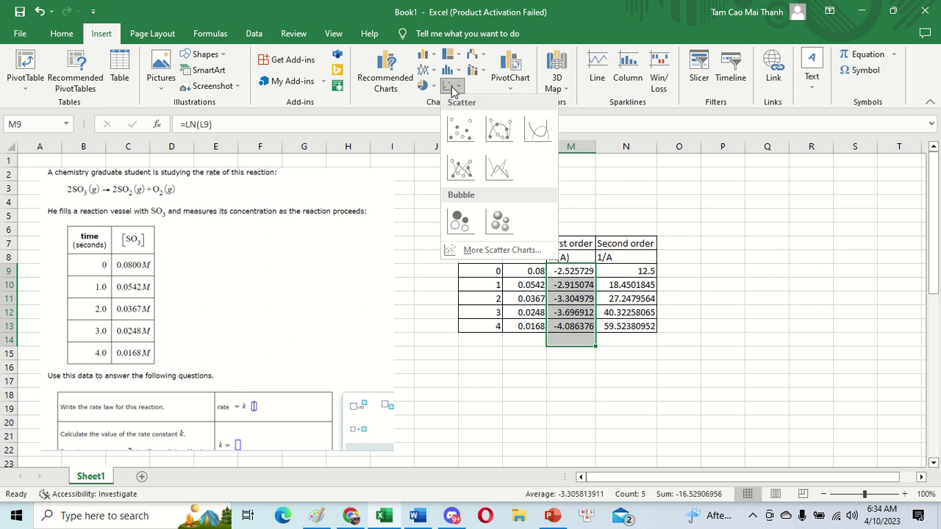
{"action": "left_click", "coordinate": [462, 132]}
{"action": "left_click_drag", "start_coordinate": [535, 226], "coordinate": [247, 213]}
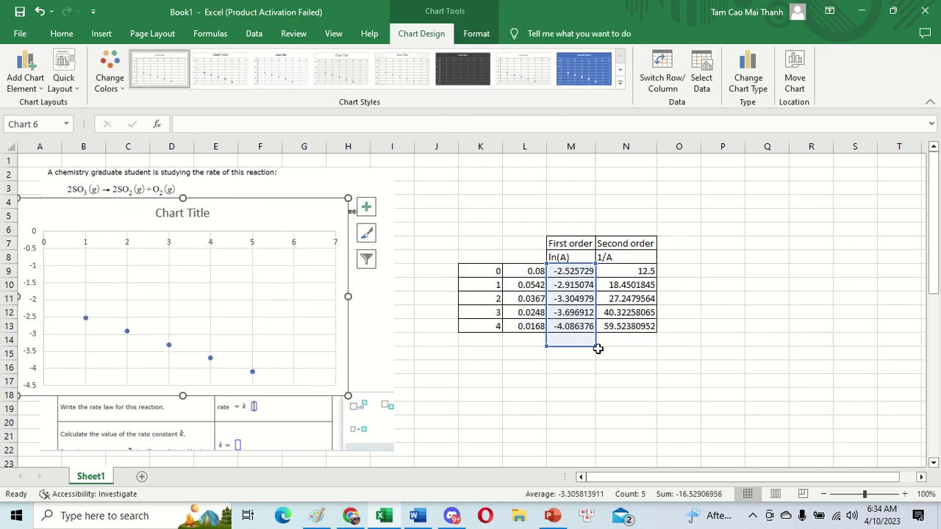
{"action": "left_click_drag", "start_coordinate": [595, 346], "coordinate": [592, 331]}
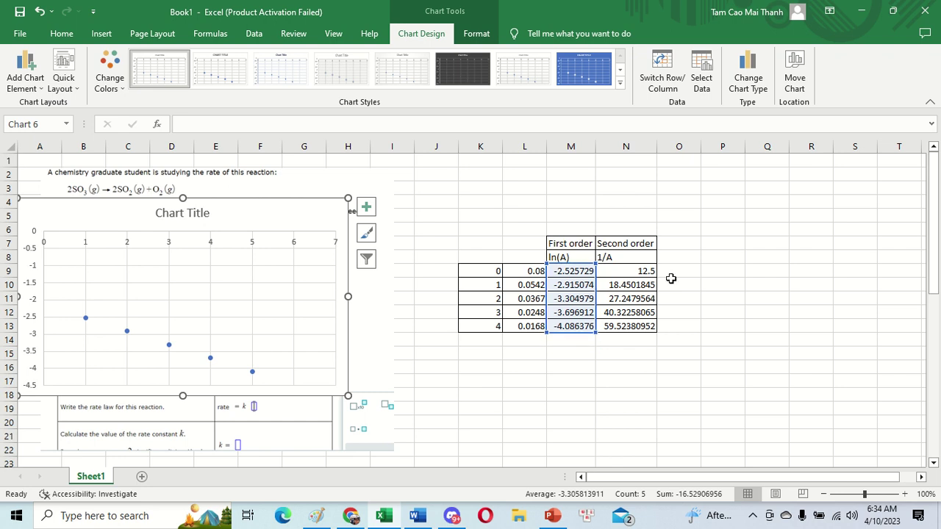
{"action": "left_click", "coordinate": [635, 268]}
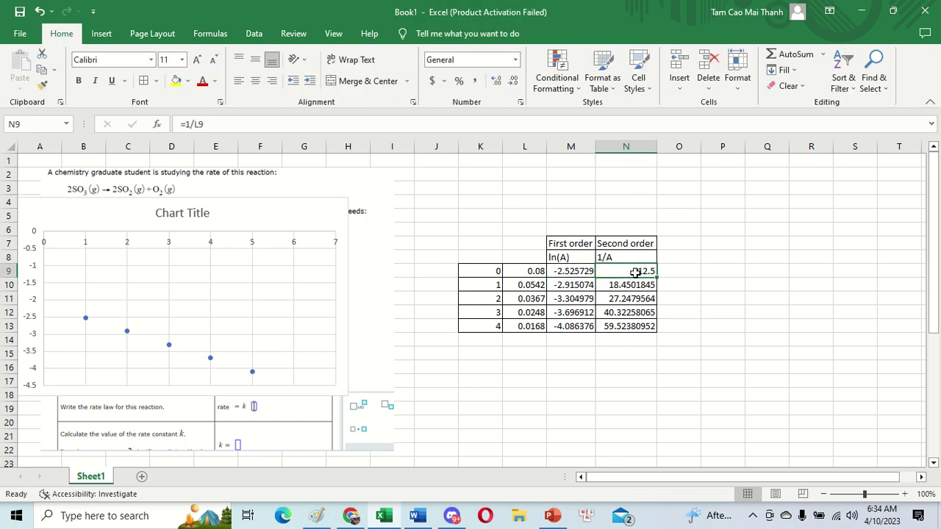
Insert a scatter chart of the 1/A values N9:N13 and spread both charts off the table
{"action": "left_click_drag", "start_coordinate": [635, 271], "coordinate": [639, 326]}
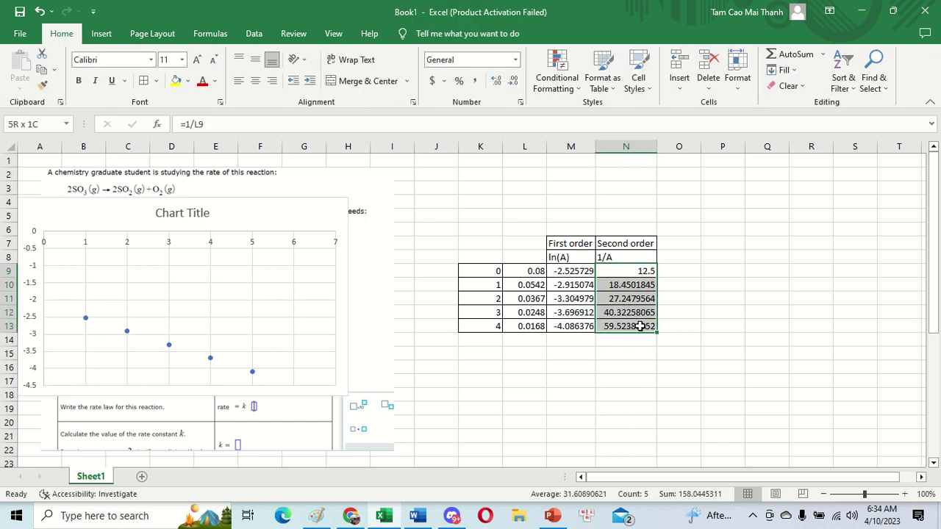
{"action": "left_click", "coordinate": [101, 33]}
{"action": "left_click", "coordinate": [452, 86]}
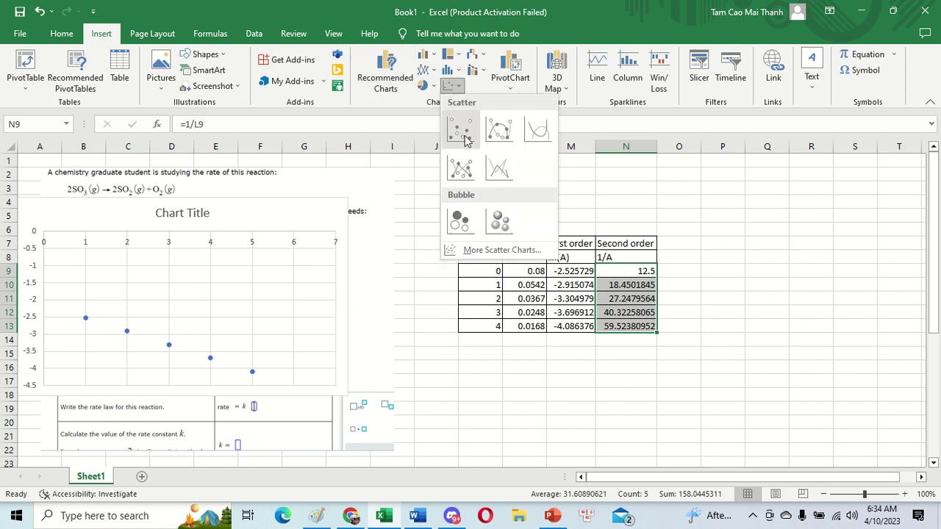
{"action": "left_click", "coordinate": [463, 134]}
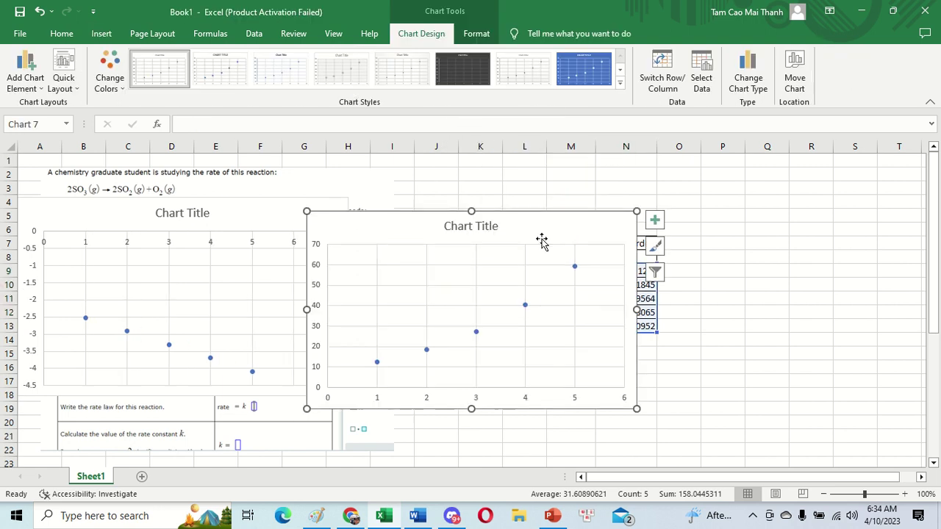
{"action": "left_click_drag", "start_coordinate": [577, 235], "coordinate": [801, 240]}
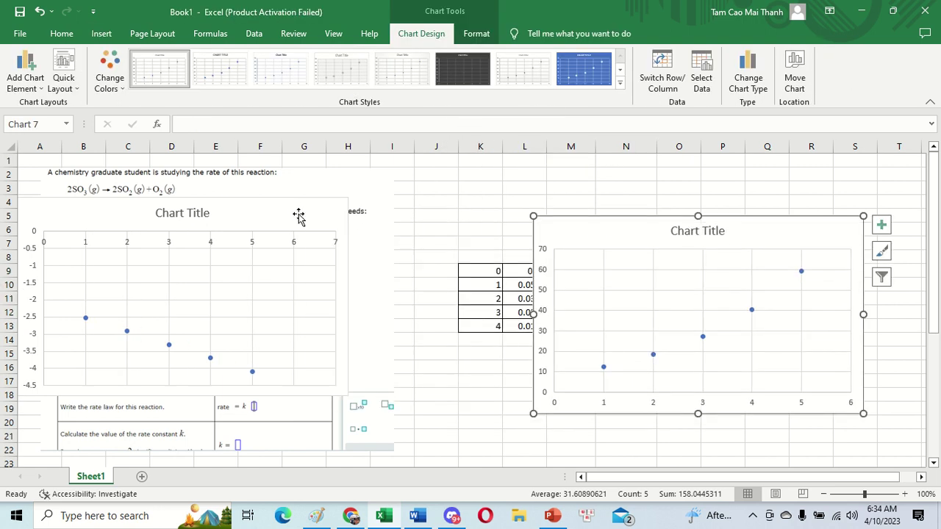
{"action": "left_click_drag", "start_coordinate": [298, 216], "coordinate": [491, 239]}
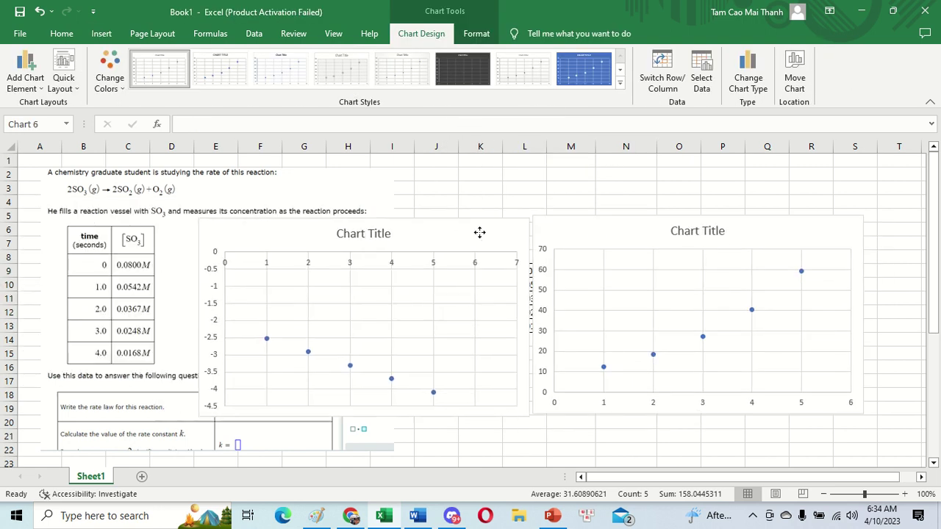
Add a linear trendline to the 1/A and ln(A) charts, then shift the ln(A) chart up-left
{"action": "left_click", "coordinate": [787, 223]}
{"action": "left_click", "coordinate": [881, 225]}
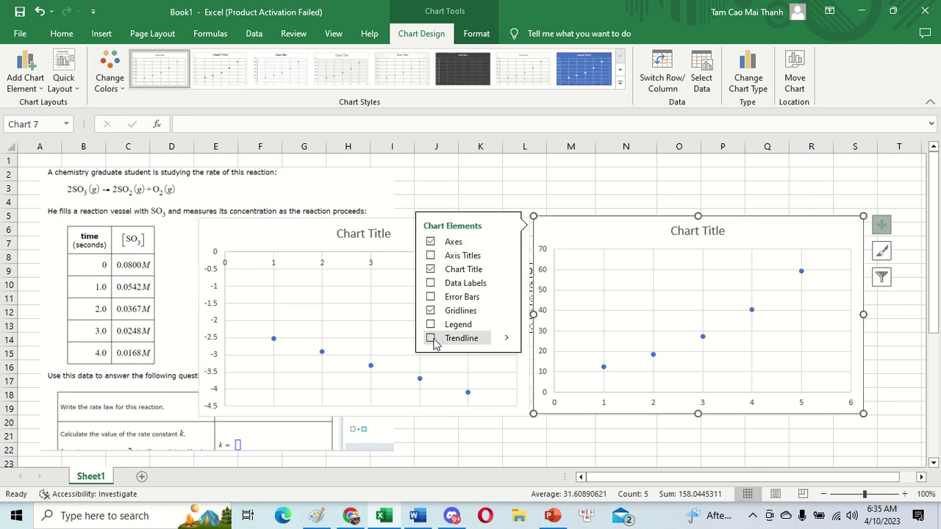
{"action": "left_click", "coordinate": [271, 226]}
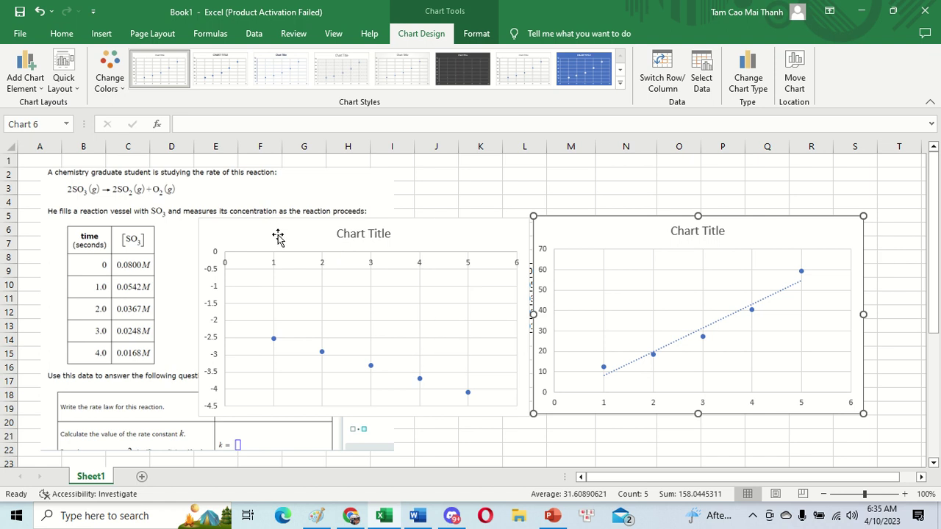
{"action": "left_click", "coordinate": [547, 228]}
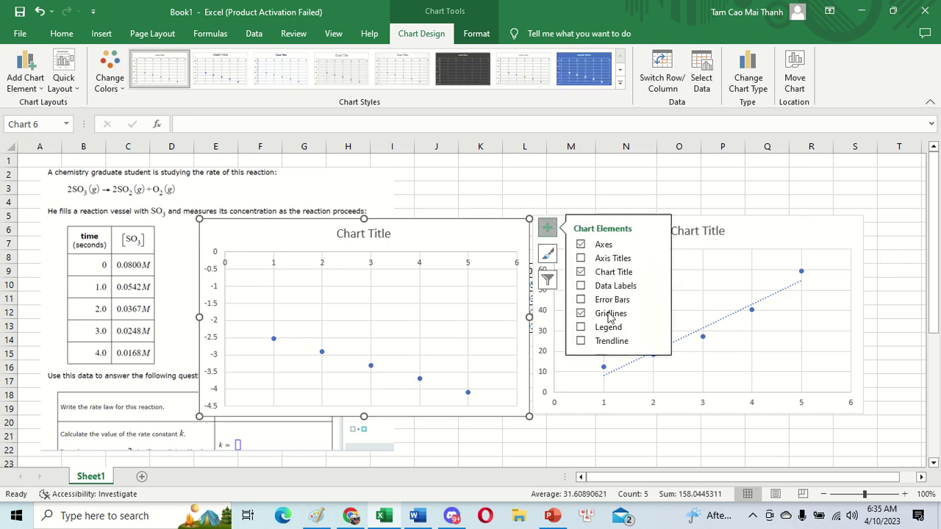
{"action": "left_click", "coordinate": [611, 341]}
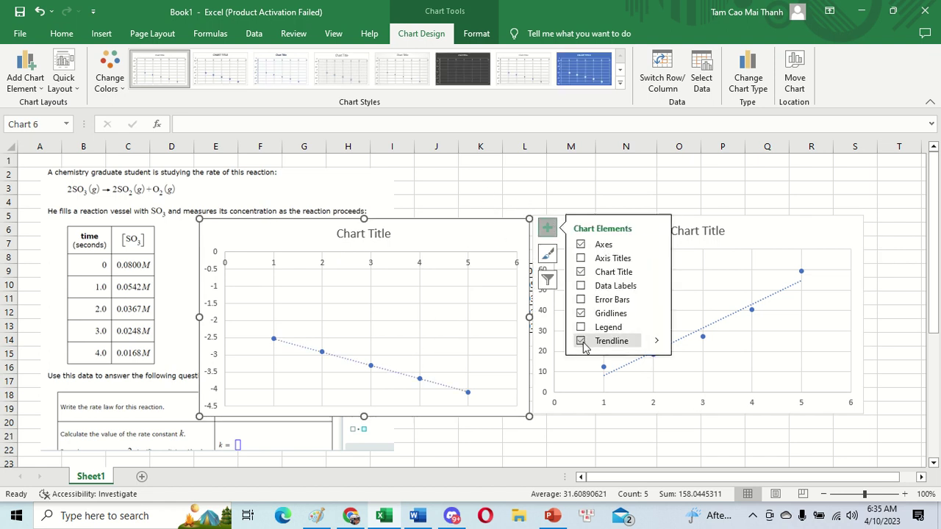
{"action": "left_click", "coordinate": [741, 227]}
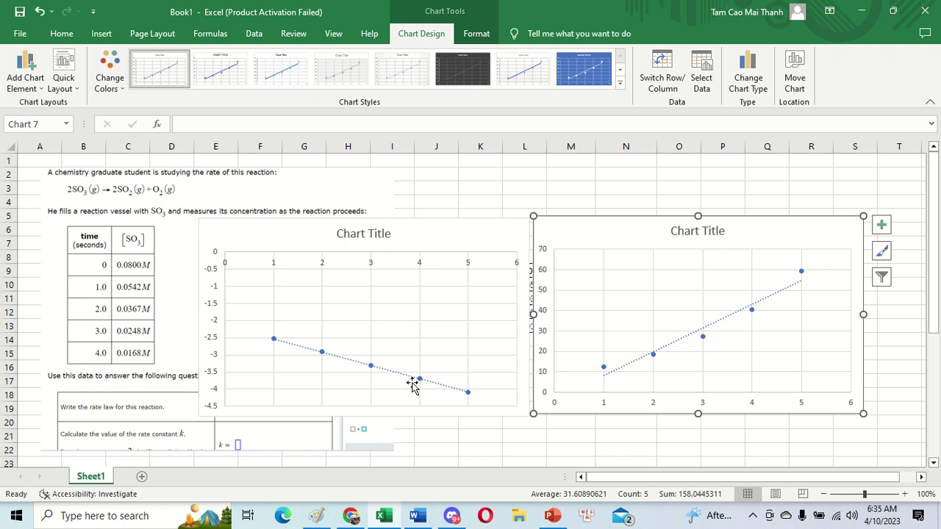
{"action": "left_click", "coordinate": [421, 232]}
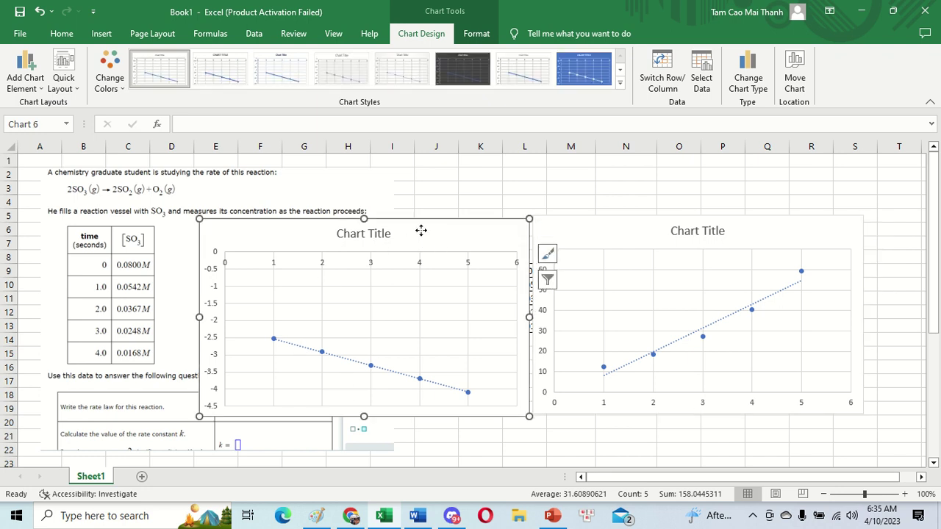
{"action": "left_click_drag", "start_coordinate": [421, 230], "coordinate": [343, 196]}
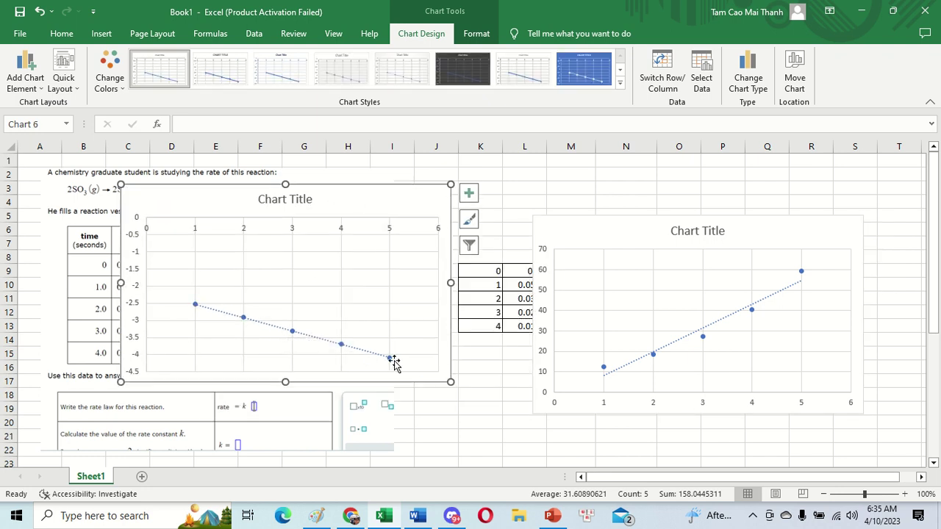
{"action": "left_click", "coordinate": [805, 237]}
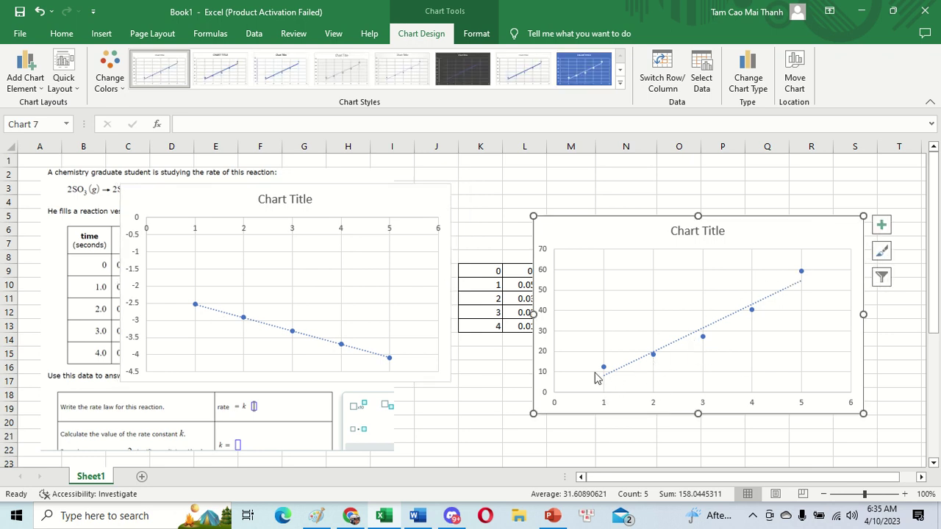
Delete the 1/A chart and move the ln(A) chart to the right of the table
{"action": "left_click", "coordinate": [374, 218]}
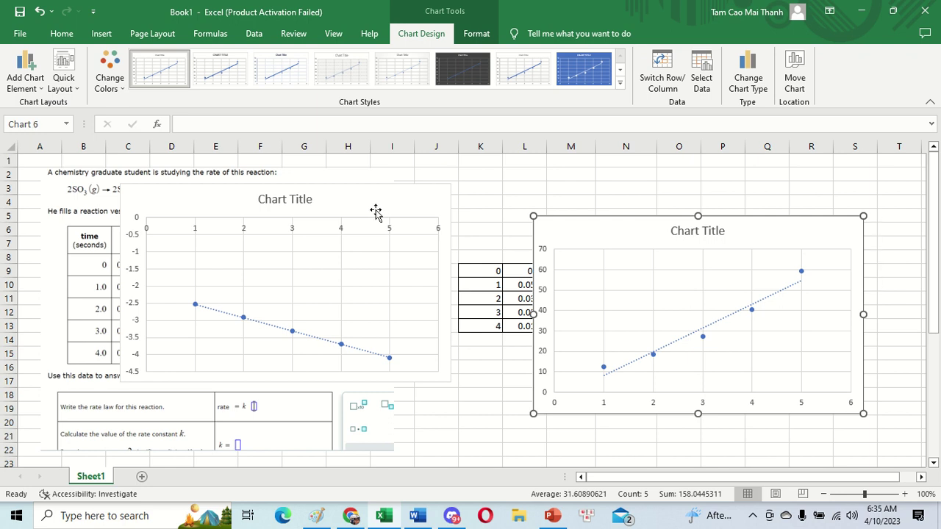
{"action": "left_click_drag", "start_coordinate": [374, 220], "coordinate": [397, 252]}
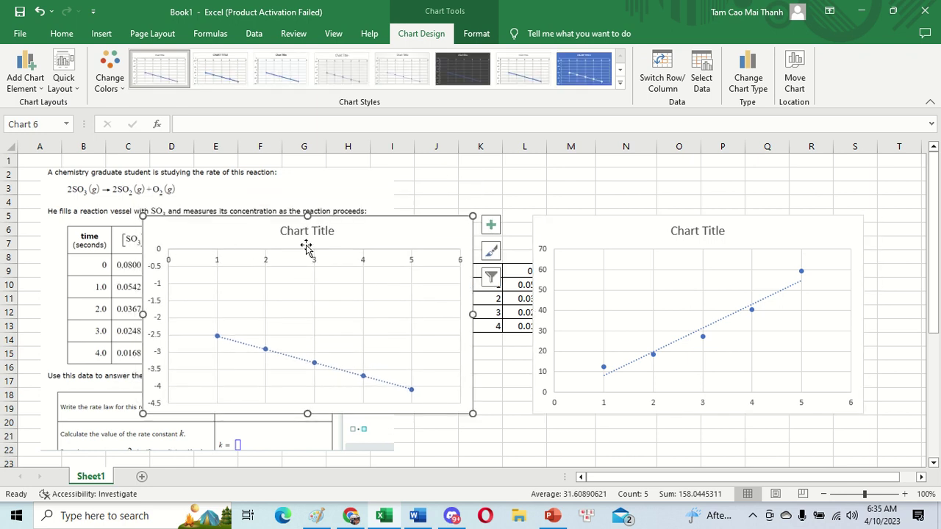
{"action": "left_click", "coordinate": [811, 229]}
{"action": "key", "text": "Delete"}
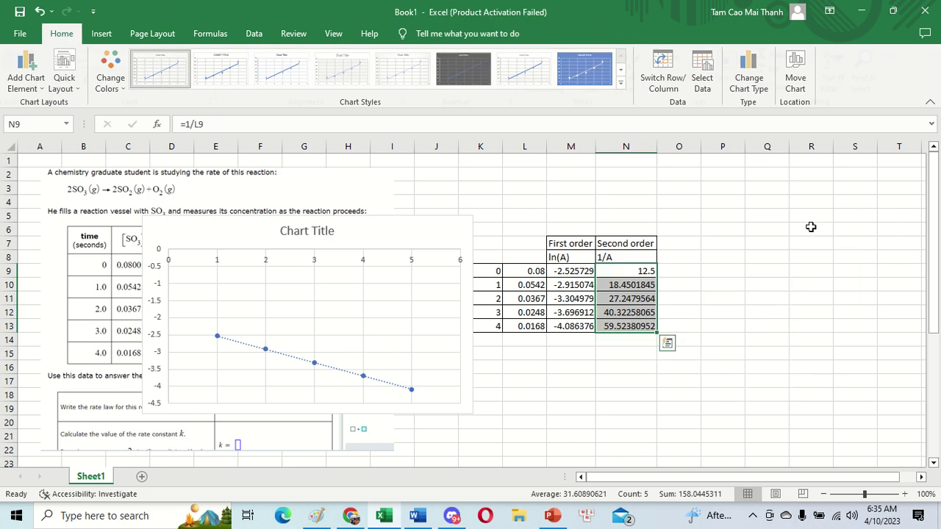
{"action": "left_click_drag", "start_coordinate": [377, 235], "coordinate": [840, 220]}
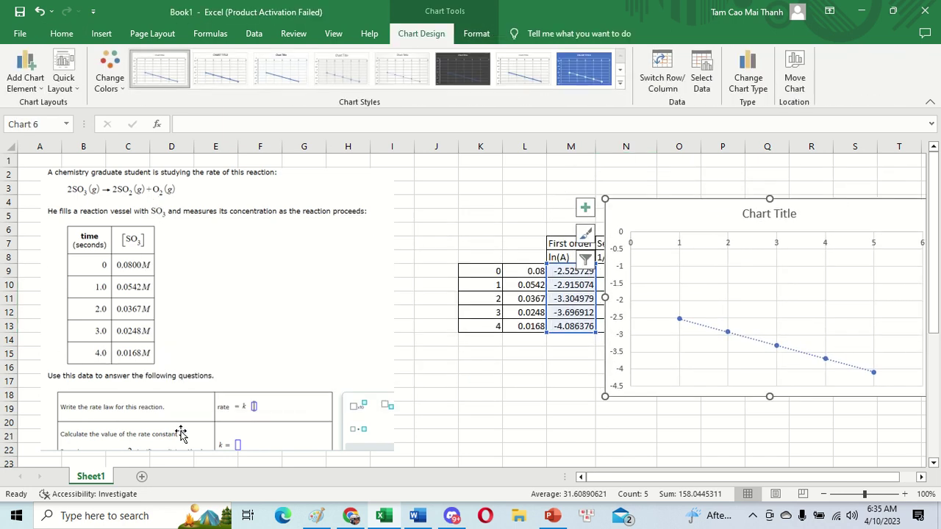
{"action": "left_click", "coordinate": [485, 400]}
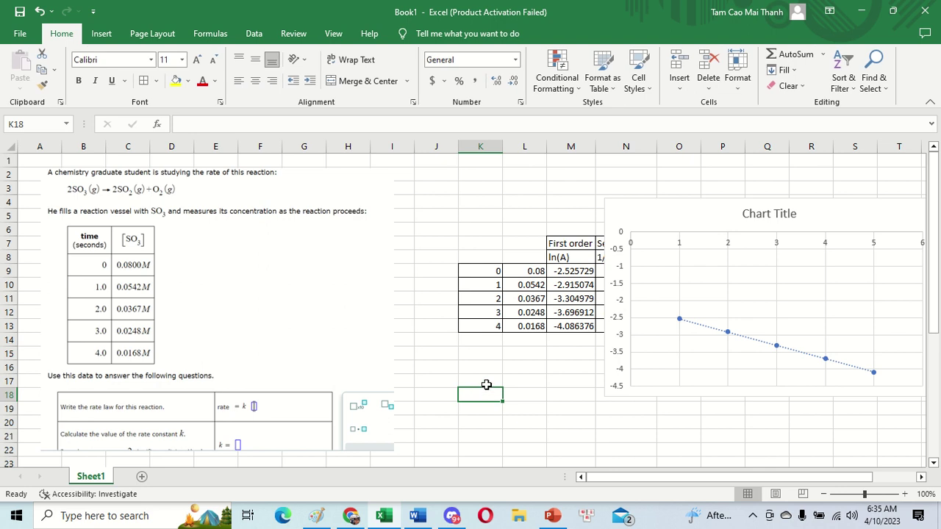
Type 'First-order' in K17 and '[SO3]' in K20, then start a formula in K21
{"action": "left_click", "coordinate": [487, 381]}
{"action": "type", "text": "First-order"}
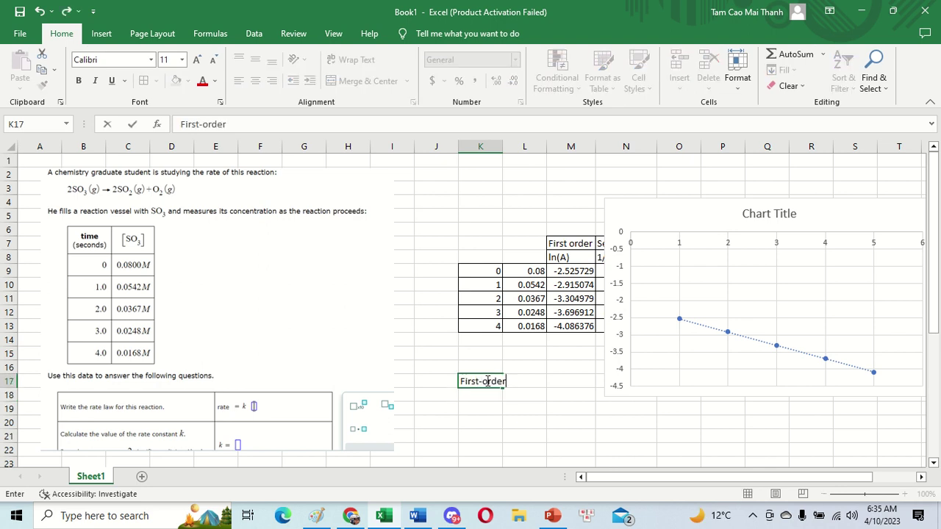
{"action": "left_click", "coordinate": [443, 328]}
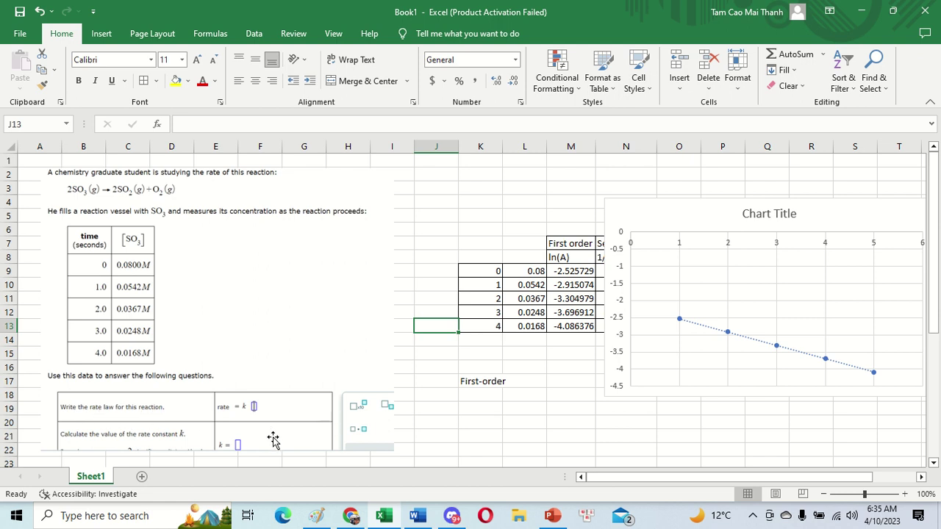
{"action": "left_click", "coordinate": [493, 427]}
{"action": "type", "text": "["}
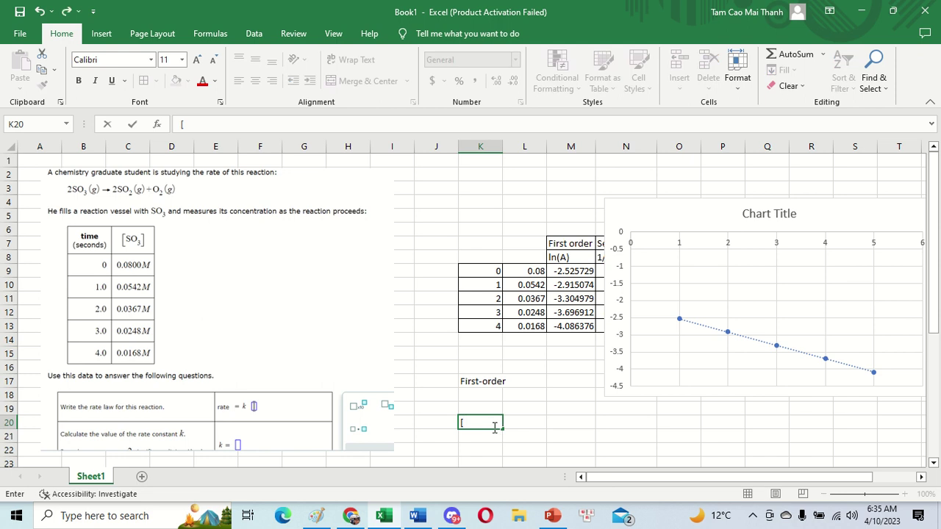
{"action": "type", "text": "SO3"}
{"action": "key", "text": "ctrl+Return"}
{"action": "left_click", "coordinate": [481, 439]}
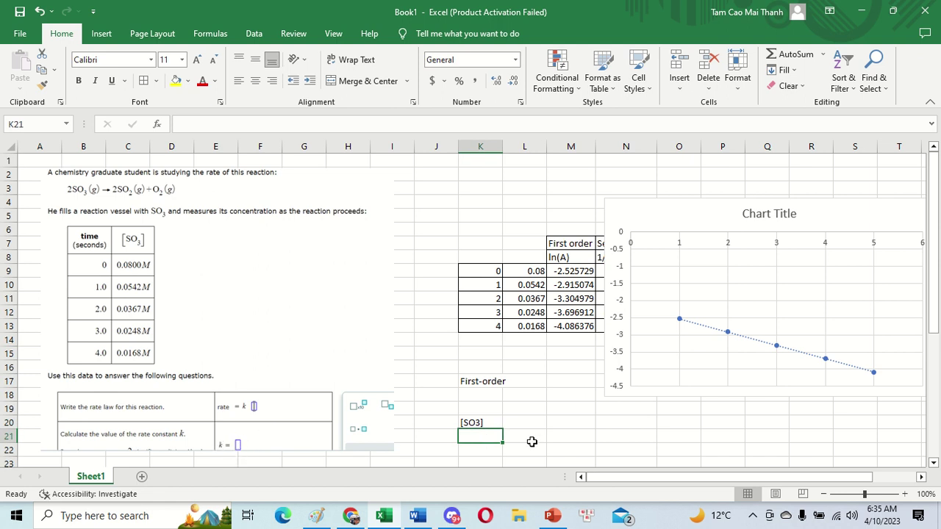
{"action": "type", "text": "=-("}
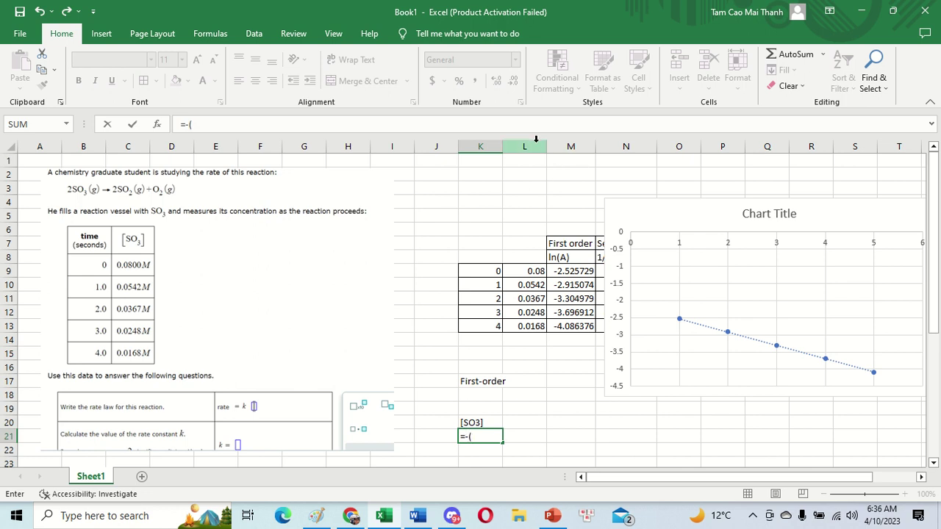
Complete K21 as =-(M13-M9)/(K13-K9), returning the slope 0.390162
{"action": "left_click", "coordinate": [566, 327]}
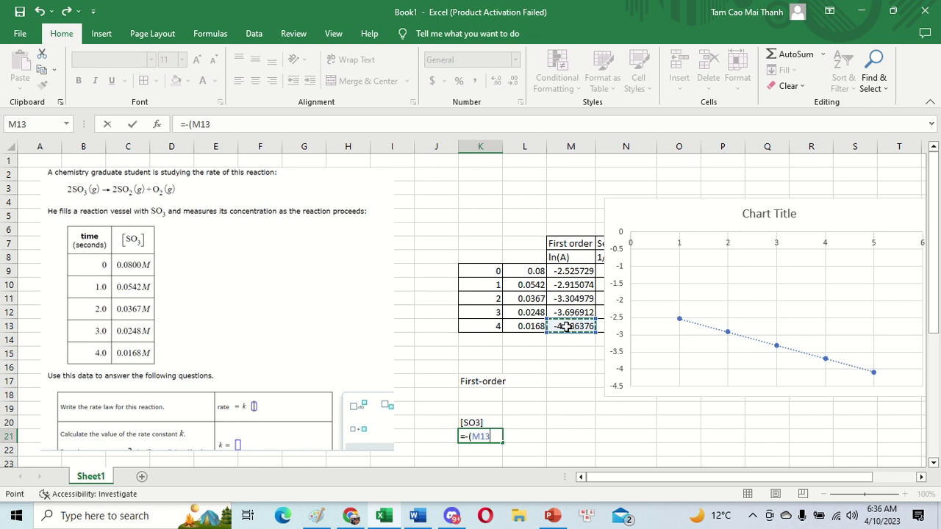
{"action": "type", "text": "-"}
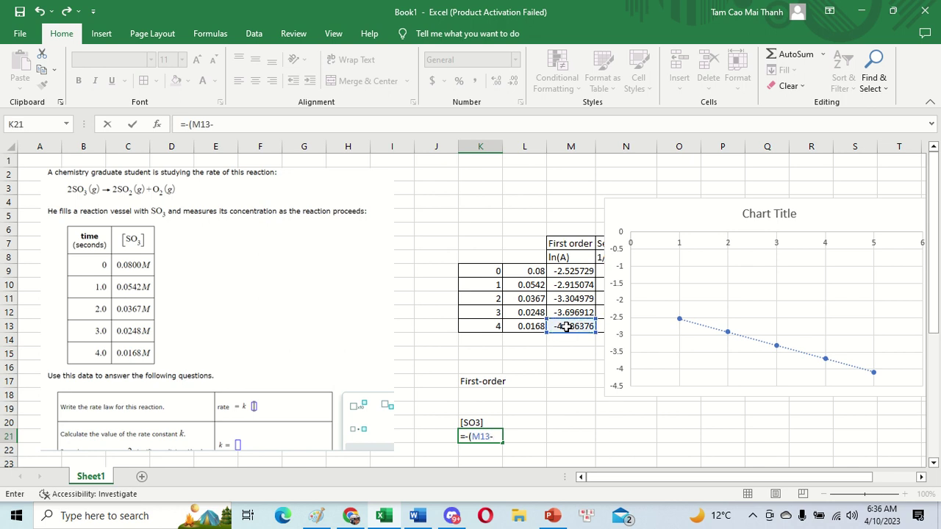
{"action": "left_click", "coordinate": [570, 271]}
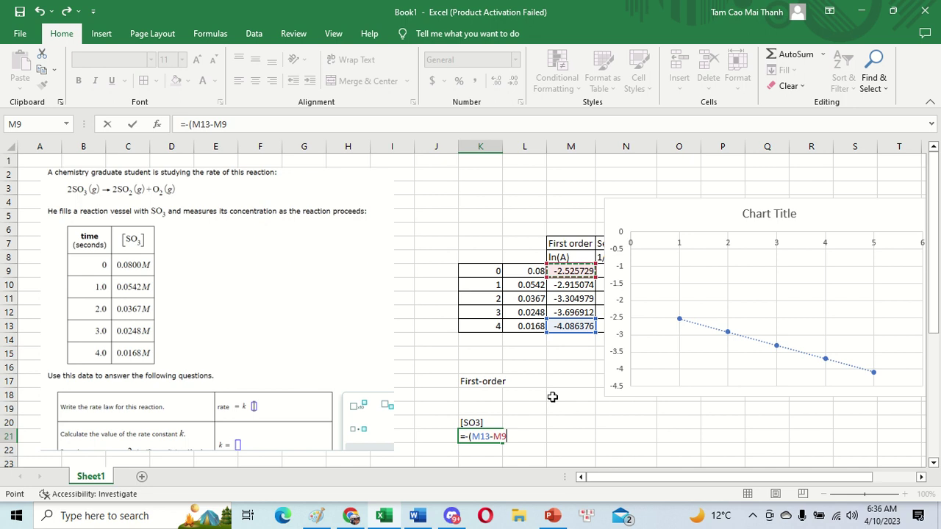
{"action": "type", "text": ")/("}
{"action": "left_click", "coordinate": [486, 325]}
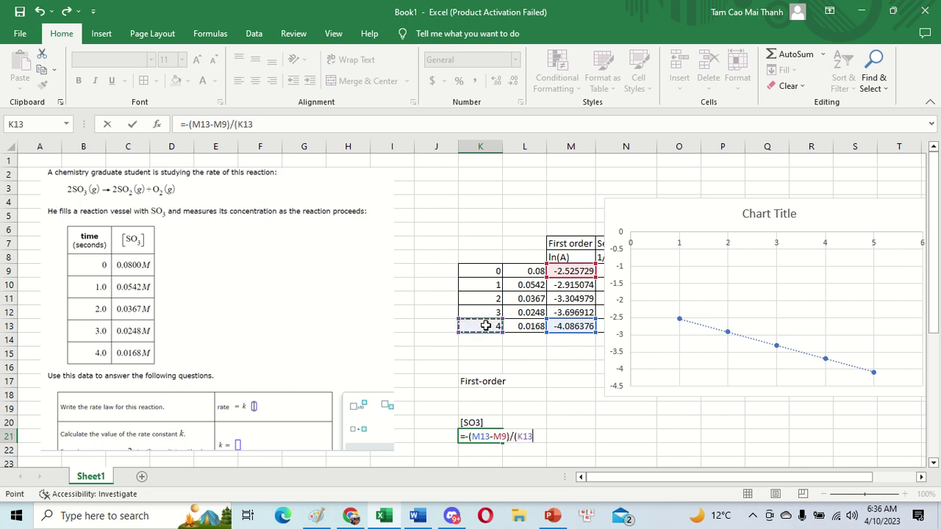
{"action": "type", "text": "-"}
{"action": "left_click", "coordinate": [485, 272]}
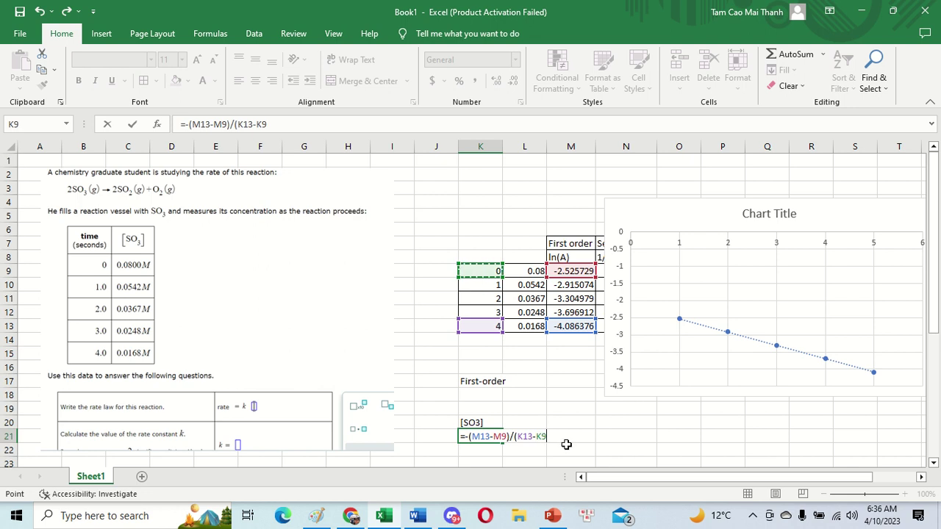
{"action": "type", "text": ")"}
{"action": "key", "text": "Return"}
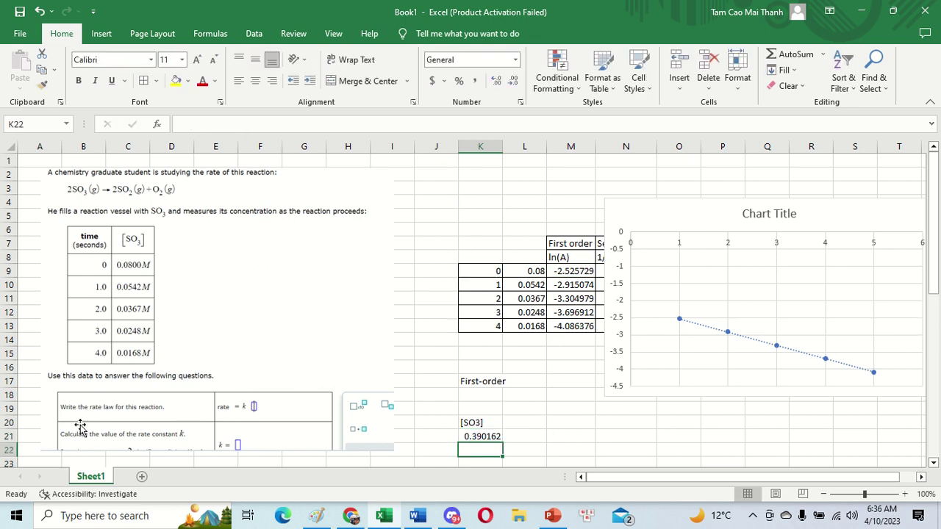
Enter the rate constant '0.39 s^-1' in K22 as plain text instead of a formula
{"action": "scroll", "coordinate": [84, 434], "scroll_direction": "down", "scroll_amount": 5}
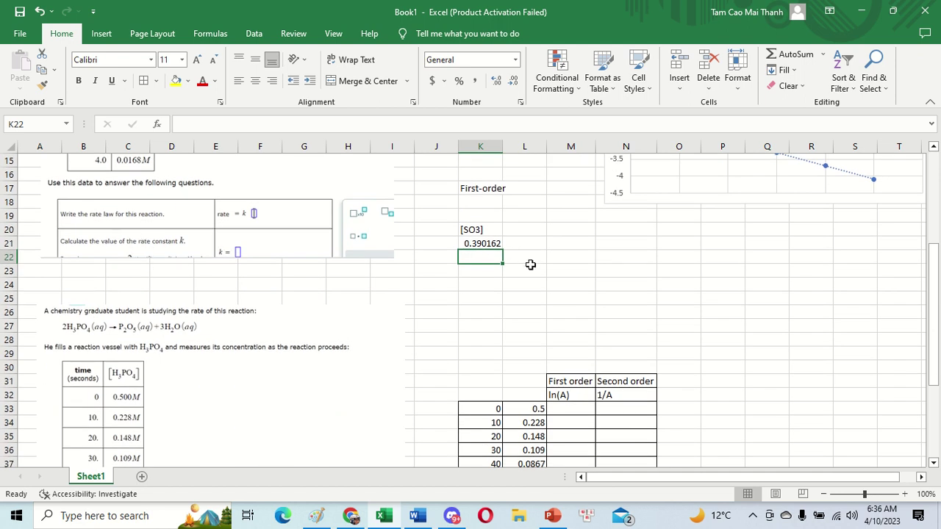
{"action": "type", "text": "=-"}
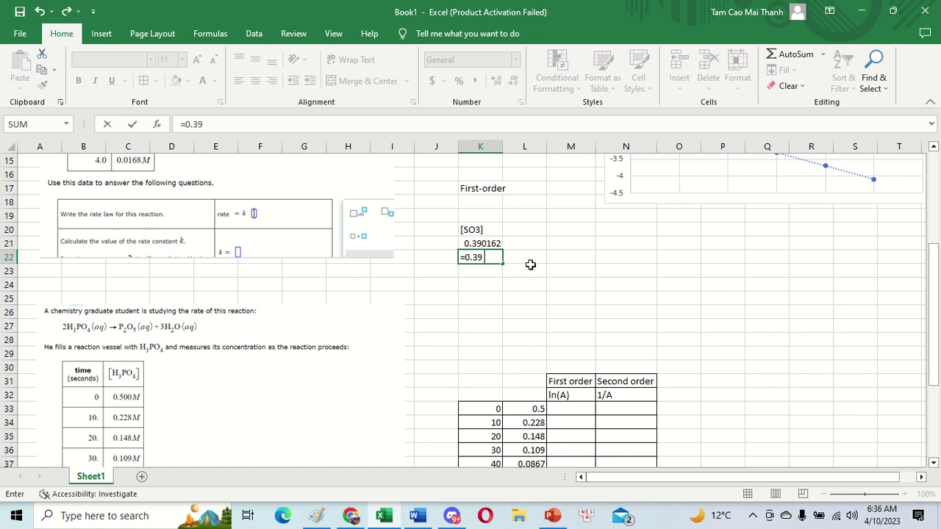
{"action": "type", "text": ".39 s^-1"}
{"action": "left_click", "coordinate": [503, 312]}
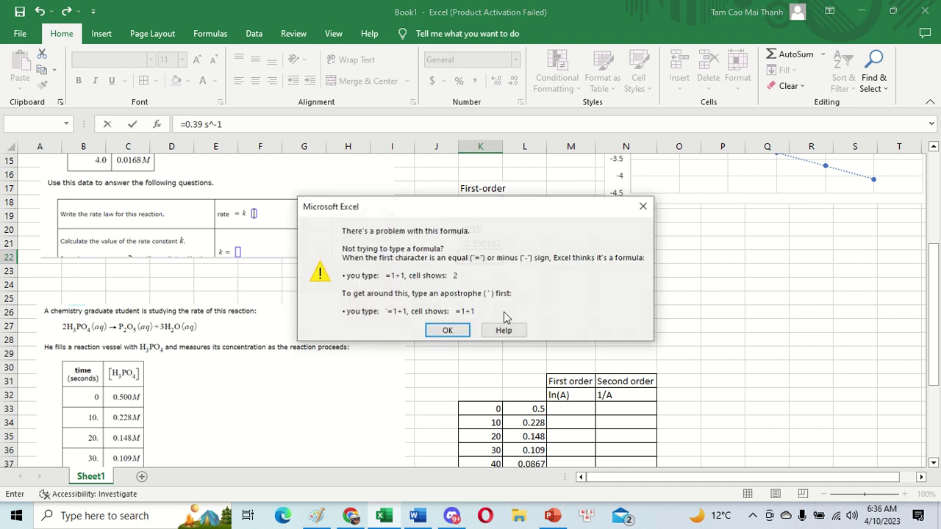
{"action": "left_click", "coordinate": [643, 208]}
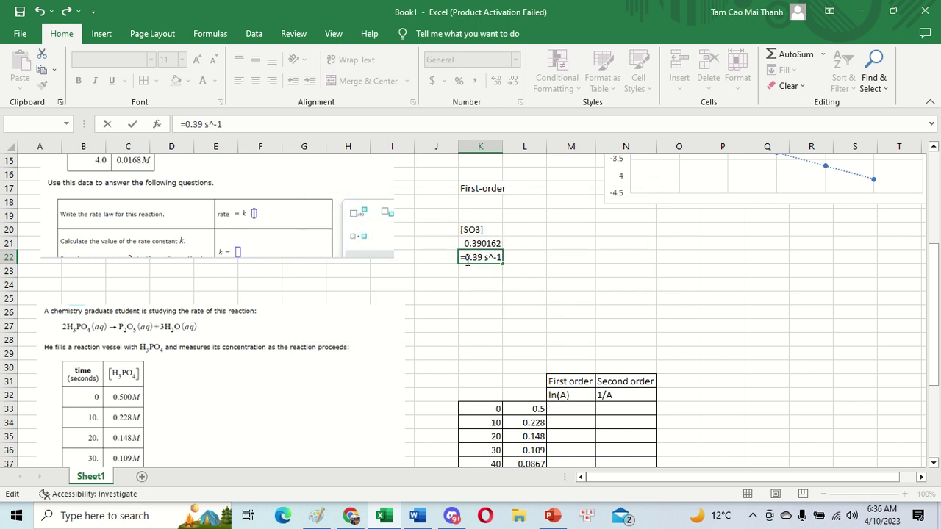
{"action": "key", "text": "BackSpace"}
{"action": "key", "text": "Return"}
{"action": "left_click", "coordinate": [485, 295]}
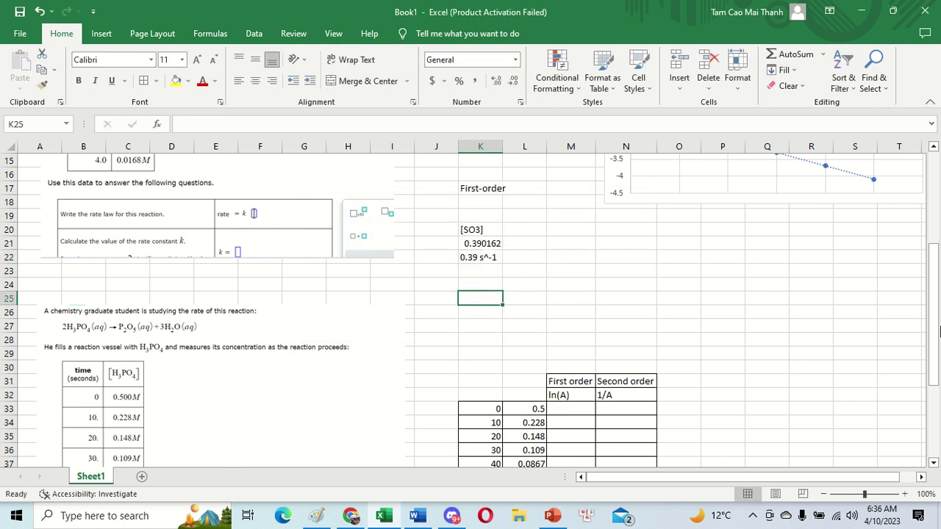
{"action": "left_click_drag", "start_coordinate": [939, 331], "coordinate": [939, 371]}
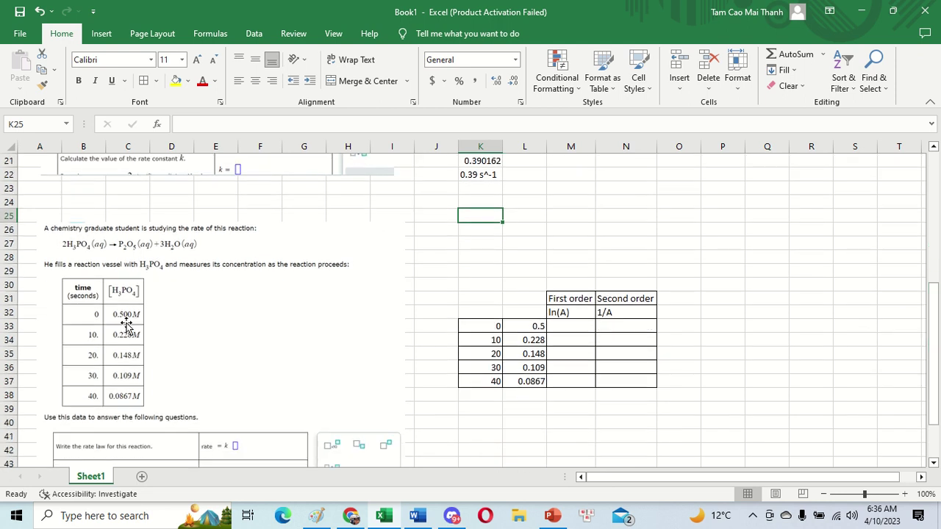
Enter =LN(L33) in M33 and fill it down to M37 for the H3PO4 data
{"action": "left_click", "coordinate": [580, 330]}
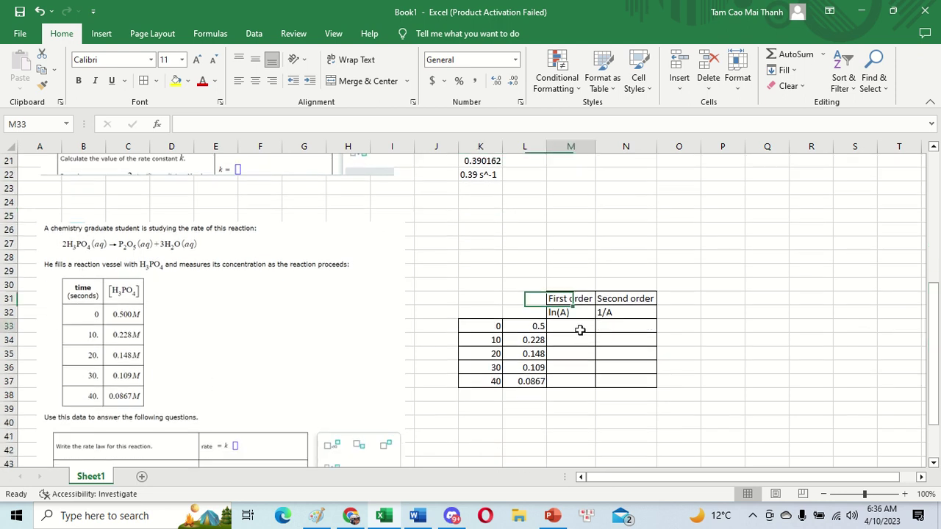
{"action": "type", "text": "="}
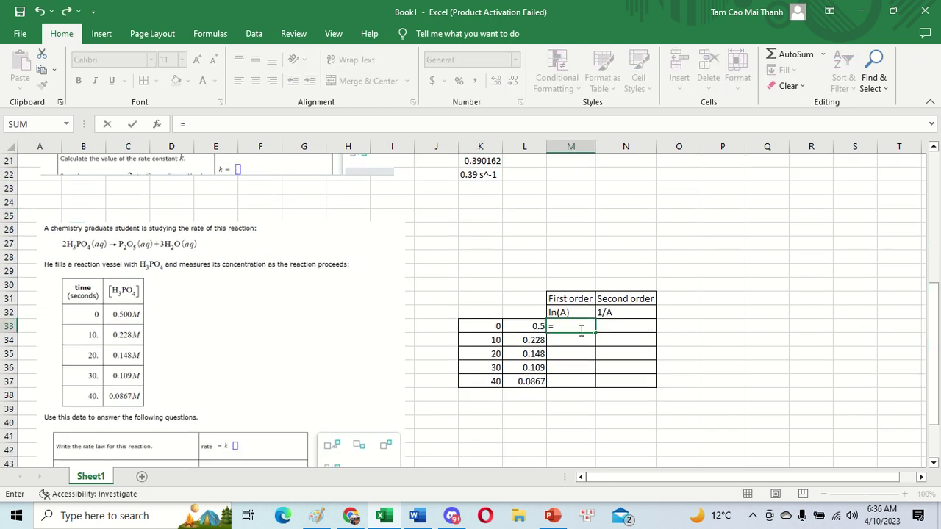
{"action": "type", "text": "ln"}
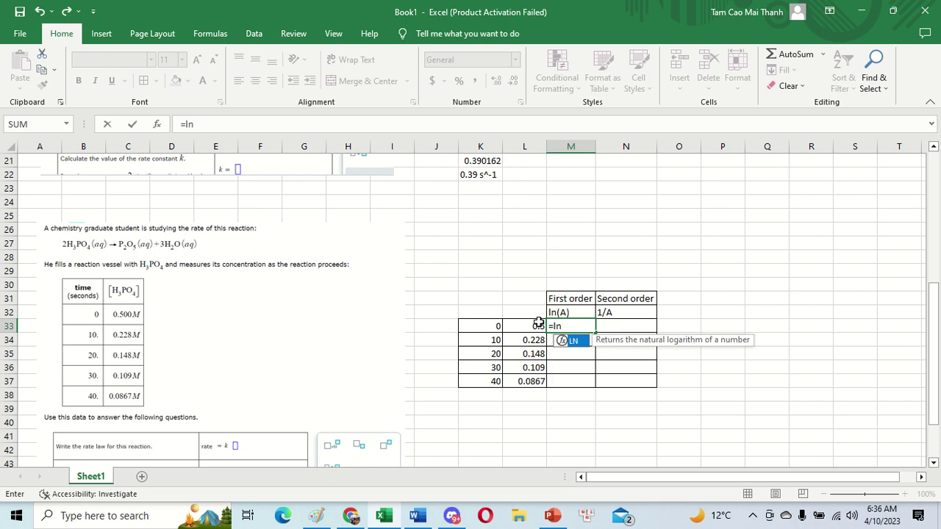
{"action": "type", "text": "("}
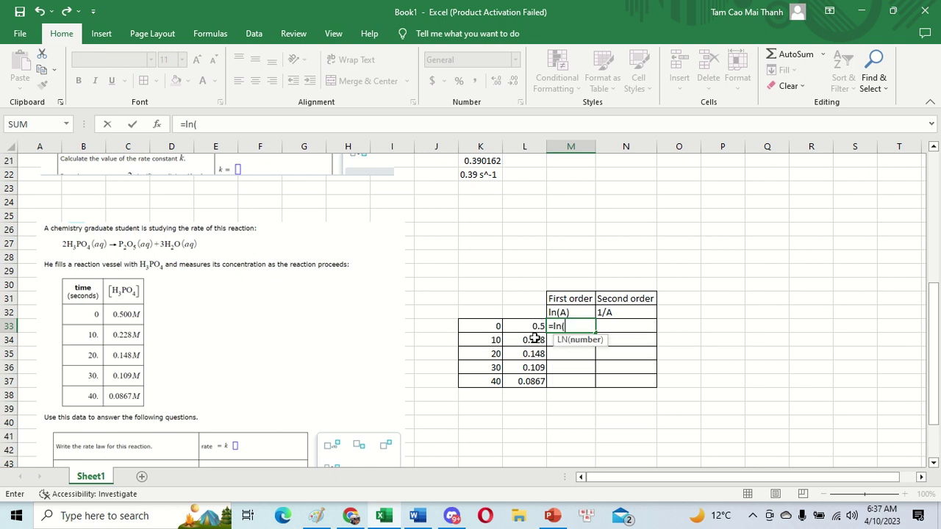
{"action": "left_click", "coordinate": [530, 327]}
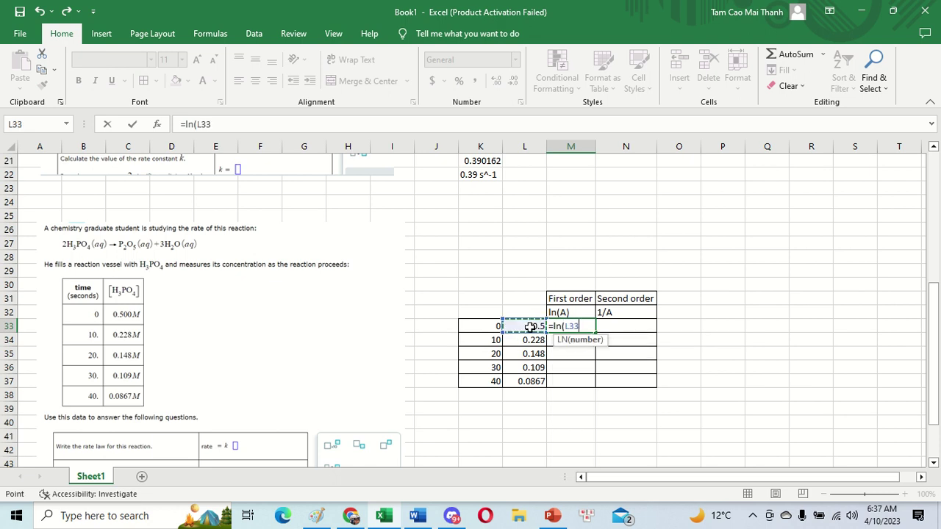
{"action": "key", "text": "ctrl+Return"}
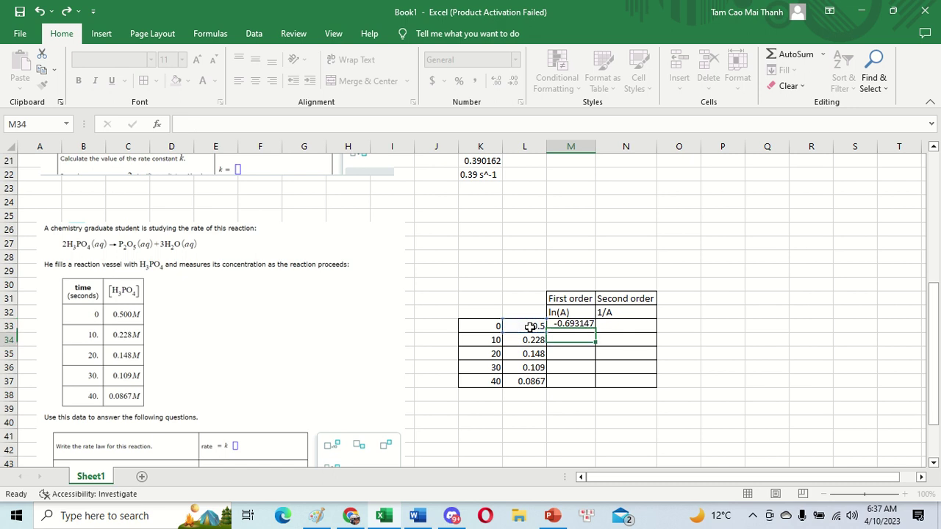
{"action": "left_click_drag", "start_coordinate": [594, 331], "coordinate": [594, 381]}
Fill N33:N37 with the reciprocal formula =1/L33, giving values from 2 to 11.53402537
{"action": "left_click", "coordinate": [620, 322]}
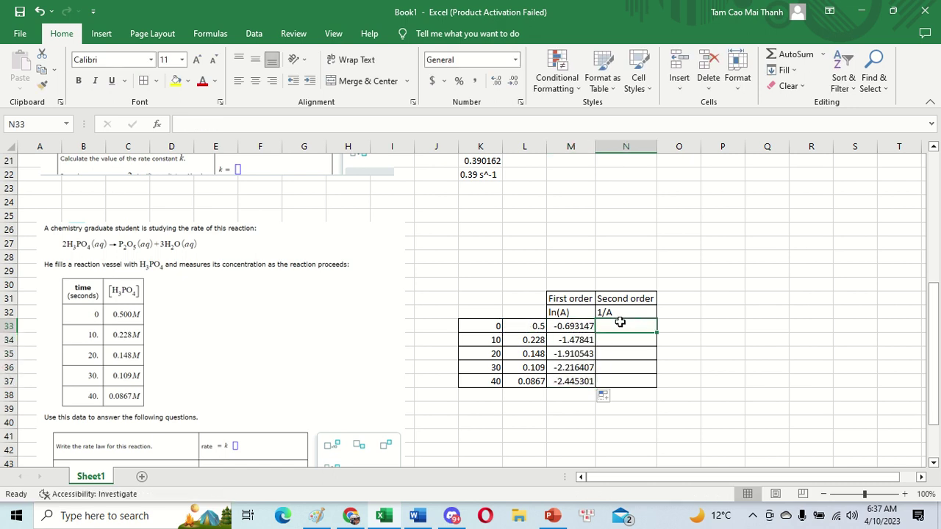
{"action": "type", "text": "="}
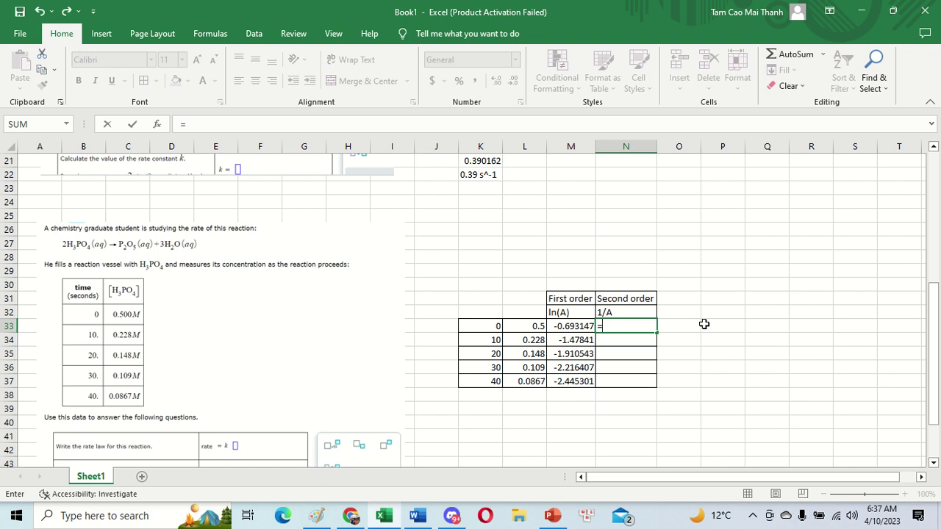
{"action": "type", "text": "1/"}
{"action": "left_click", "coordinate": [521, 325]}
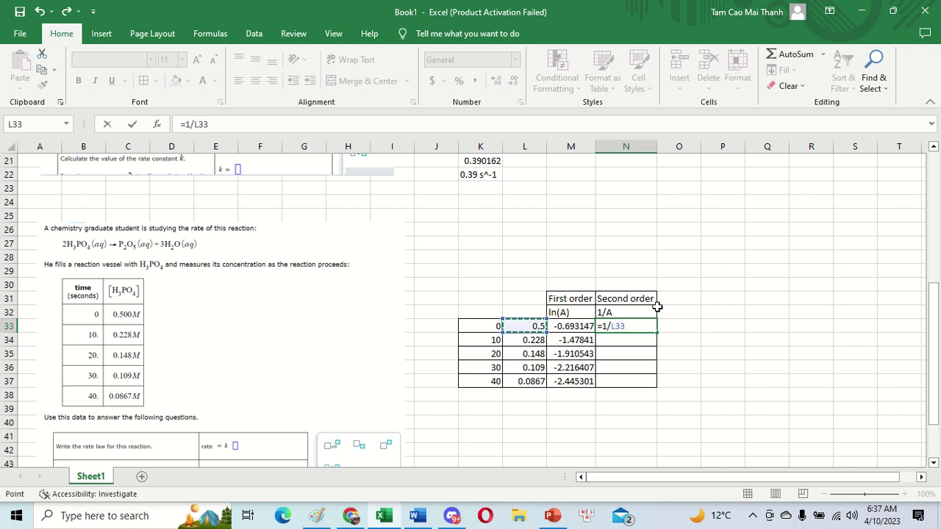
{"action": "key", "text": "Return"}
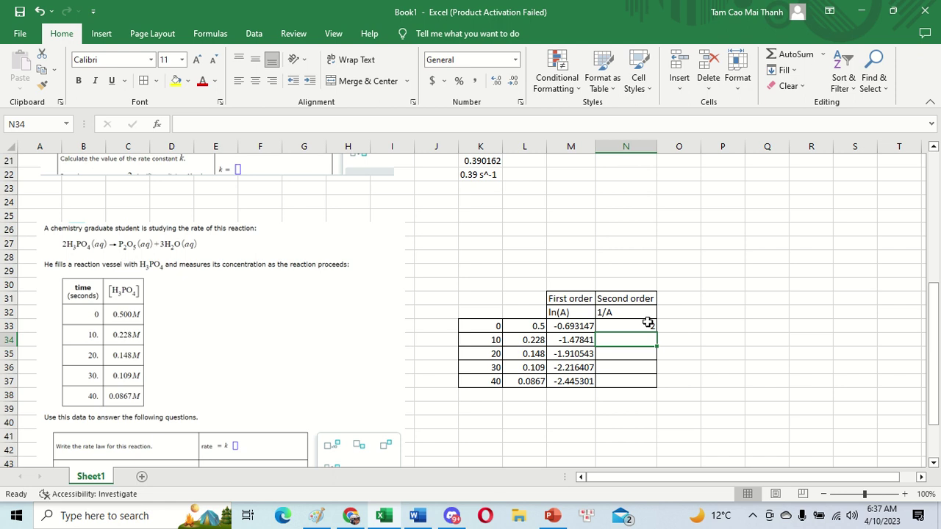
{"action": "left_click", "coordinate": [651, 327]}
{"action": "left_click_drag", "start_coordinate": [658, 333], "coordinate": [664, 390]}
{"action": "left_click", "coordinate": [776, 323]}
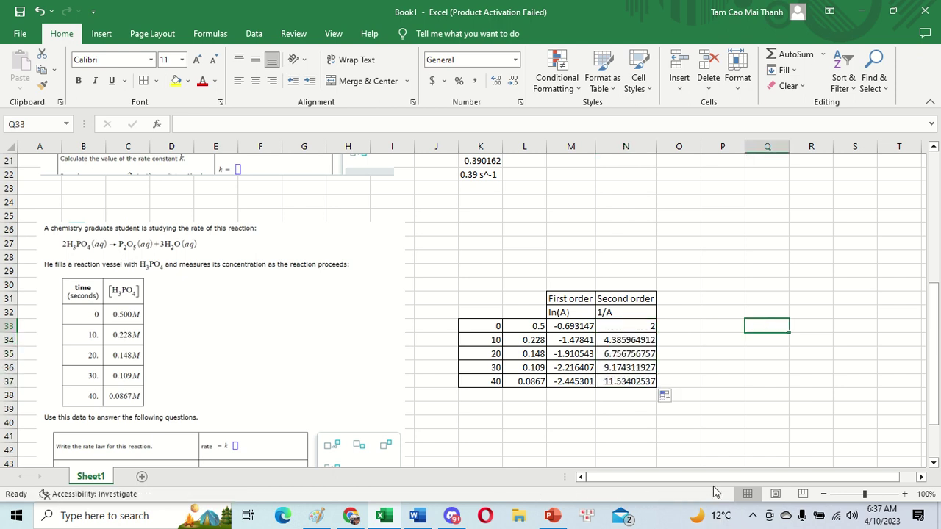
{"action": "left_click_drag", "start_coordinate": [709, 478], "coordinate": [754, 489]}
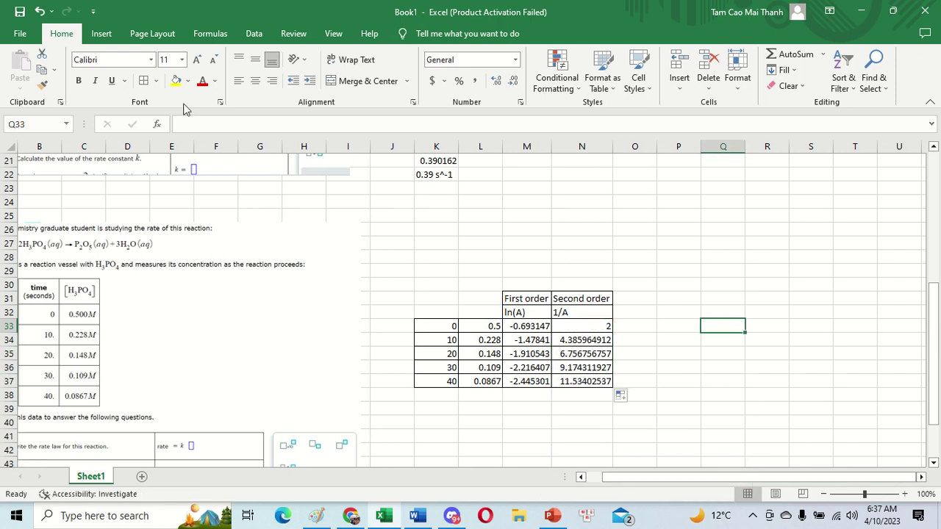
Insert a plain scatter chart of the ln(A) values M33:M37 and move it left
{"action": "left_click", "coordinate": [102, 33]}
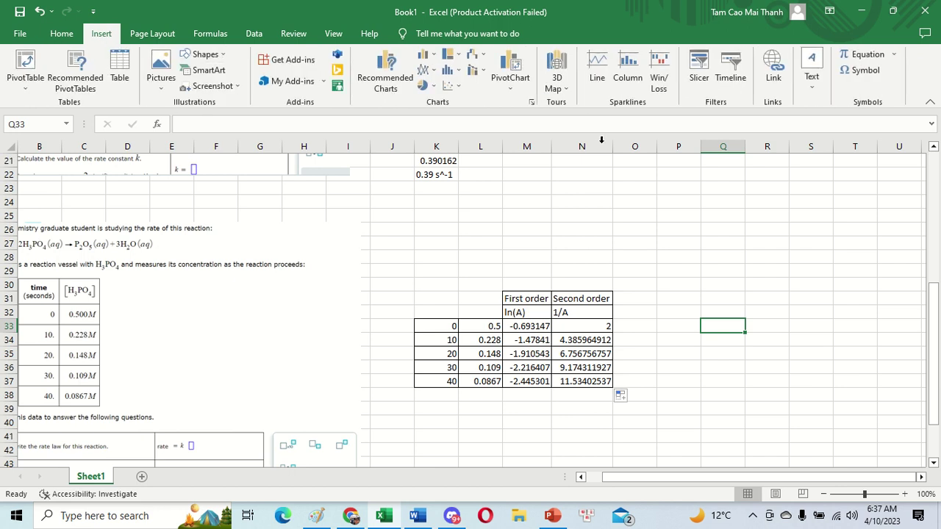
{"action": "left_click_drag", "start_coordinate": [532, 325], "coordinate": [531, 380]}
{"action": "left_click", "coordinate": [449, 85]}
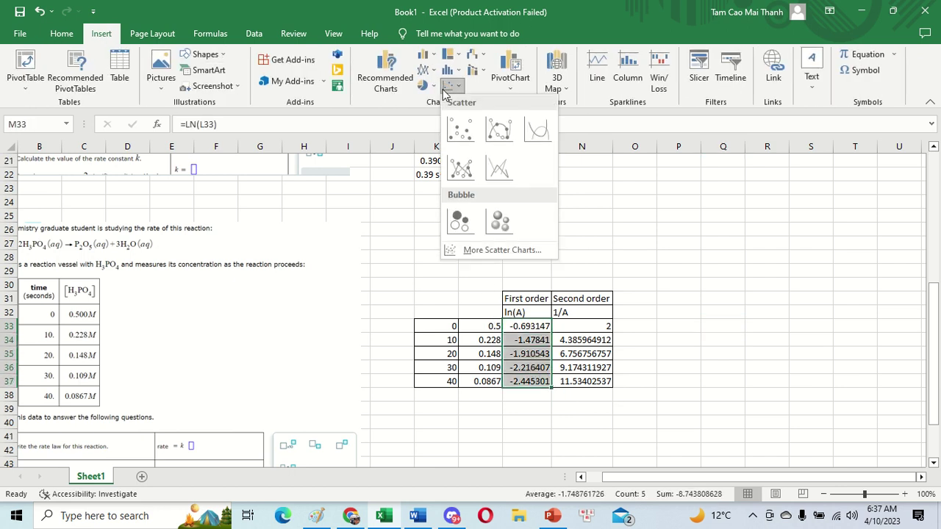
{"action": "left_click", "coordinate": [460, 130]}
{"action": "left_click_drag", "start_coordinate": [590, 218], "coordinate": [344, 219]}
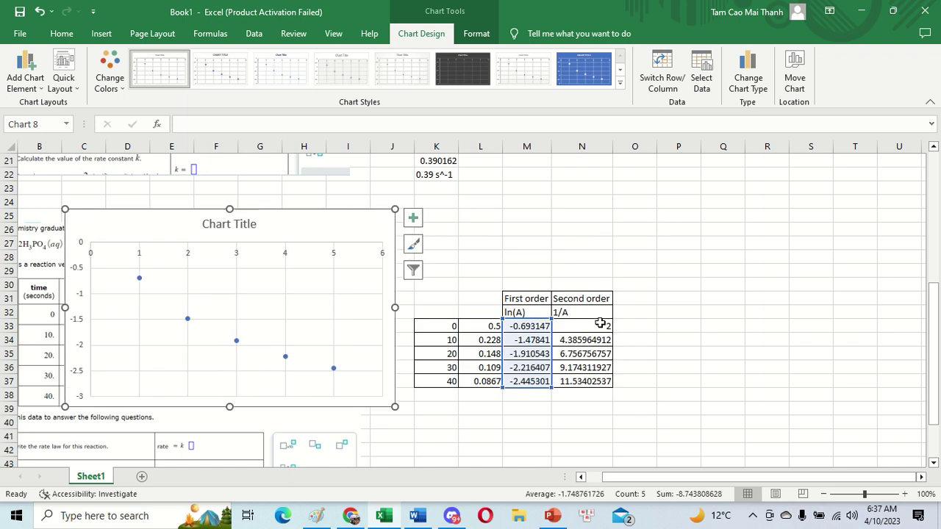
Insert a plain scatter chart of the 1/A values N33:N37 beside the ln(A) chart
{"action": "left_click_drag", "start_coordinate": [599, 323], "coordinate": [607, 381]}
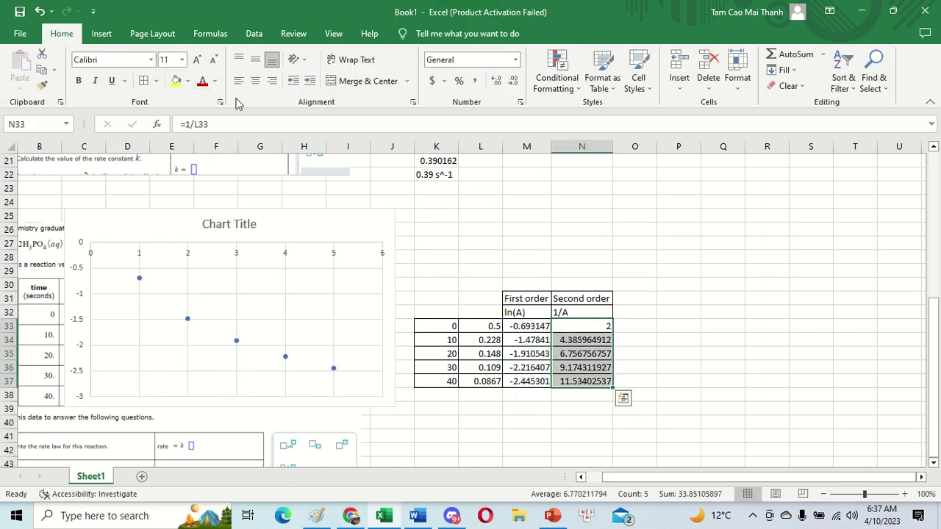
{"action": "left_click", "coordinate": [101, 33]}
{"action": "left_click", "coordinate": [452, 86]}
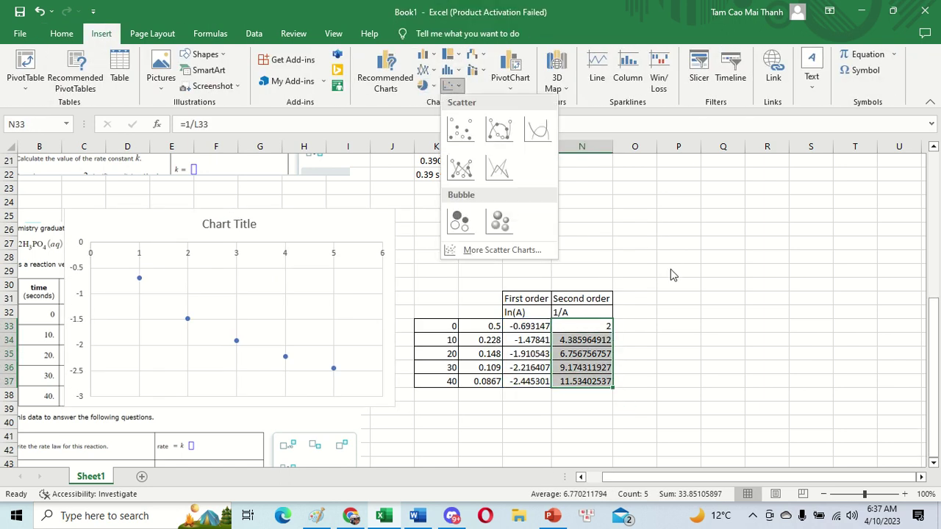
{"action": "left_click", "coordinate": [460, 130]}
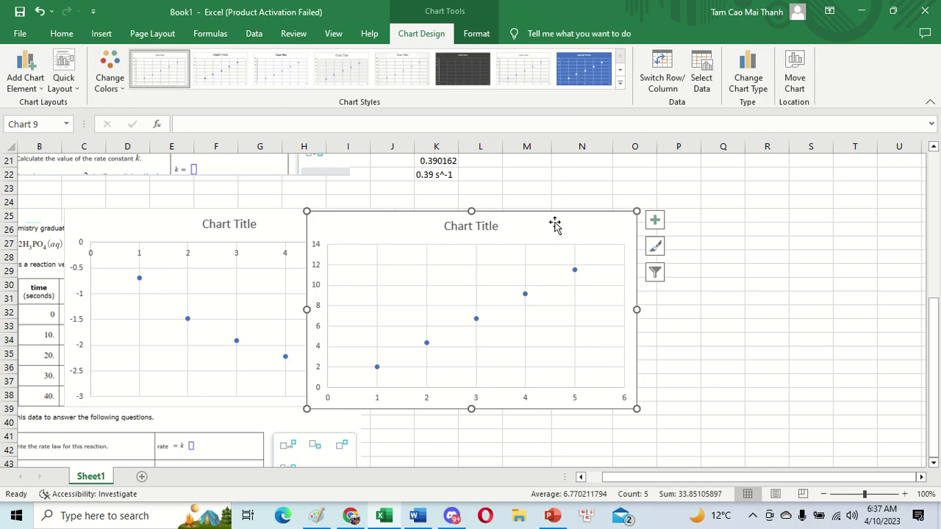
{"action": "left_click_drag", "start_coordinate": [556, 225], "coordinate": [777, 229]}
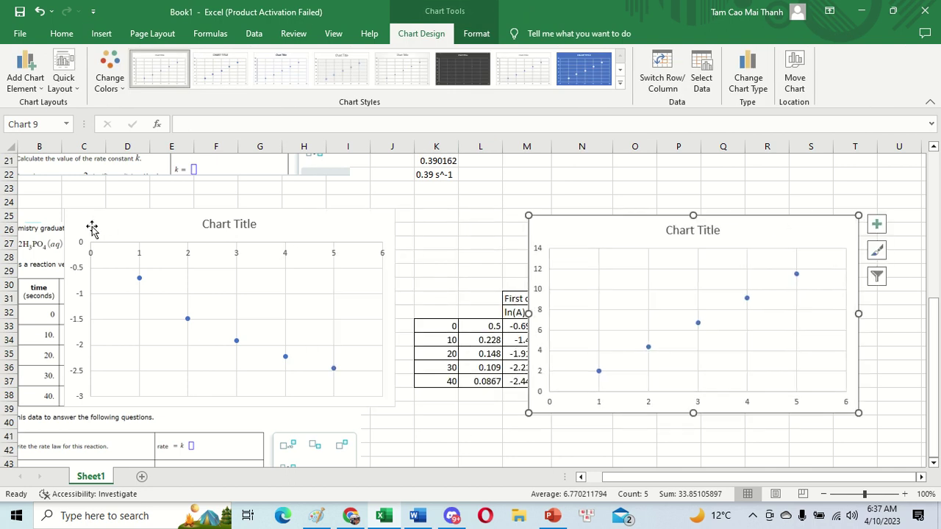
{"action": "left_click", "coordinate": [114, 214]}
Add a trendline to both the ln(A) and the 1/A scatter charts
{"action": "left_click", "coordinate": [414, 220]}
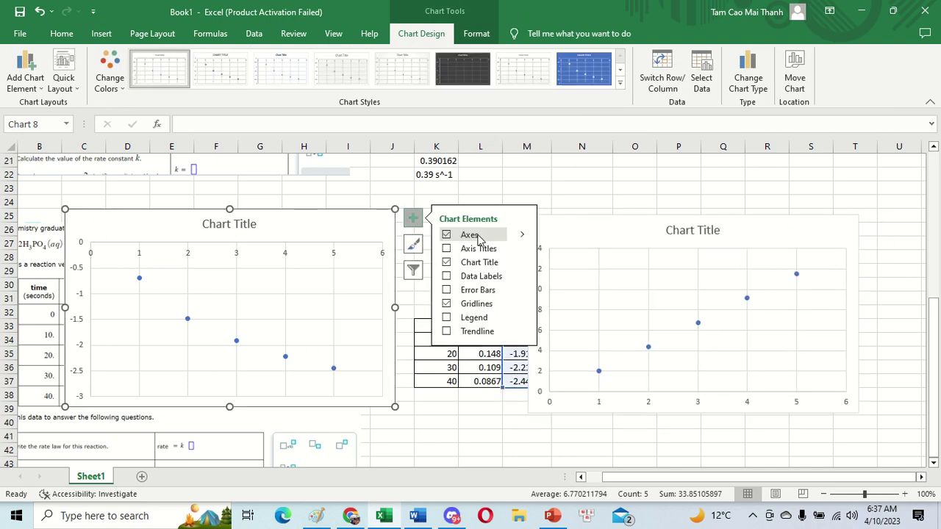
{"action": "left_click", "coordinate": [446, 331]}
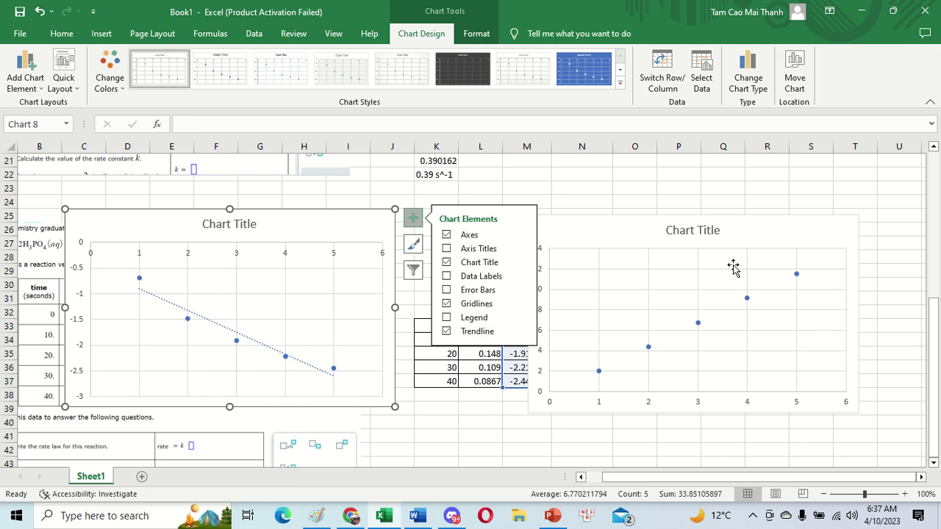
{"action": "left_click", "coordinate": [776, 242]}
{"action": "left_click", "coordinate": [879, 227]}
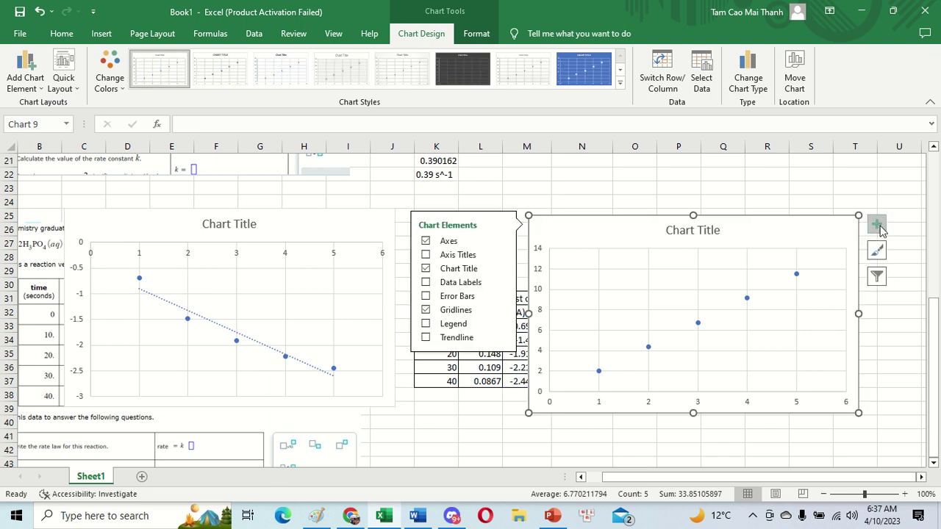
{"action": "left_click", "coordinate": [425, 338]}
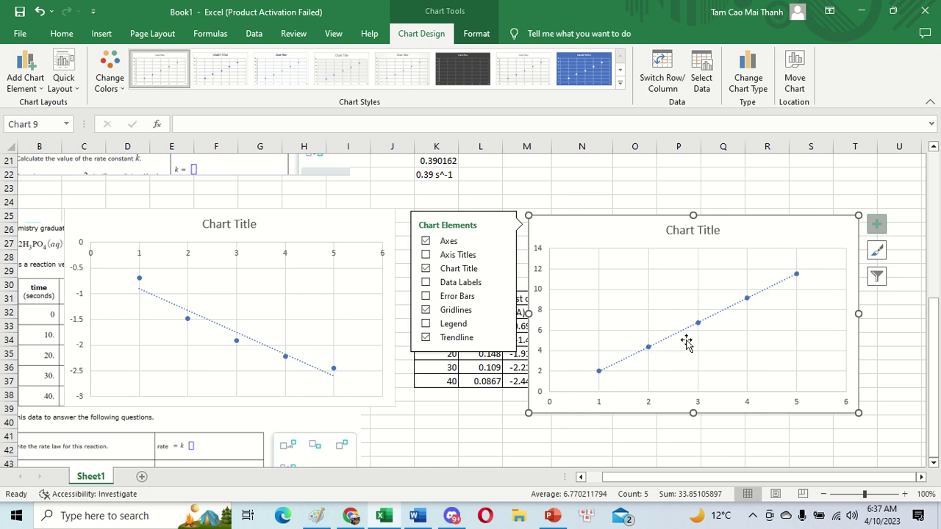
Move the 1/A chart further right and up, then select the ln(A) chart
{"action": "left_click", "coordinate": [144, 211]}
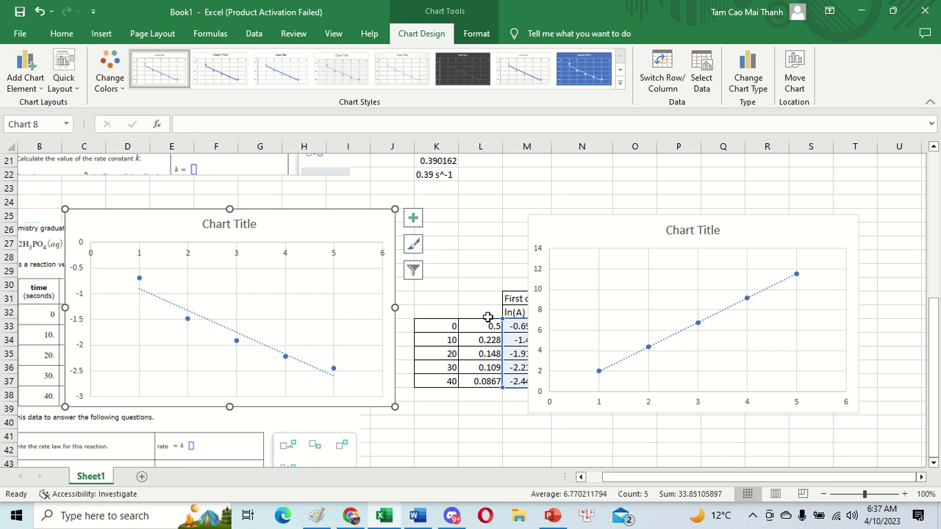
{"action": "left_click", "coordinate": [514, 229]}
{"action": "left_click_drag", "start_coordinate": [659, 232], "coordinate": [771, 216]}
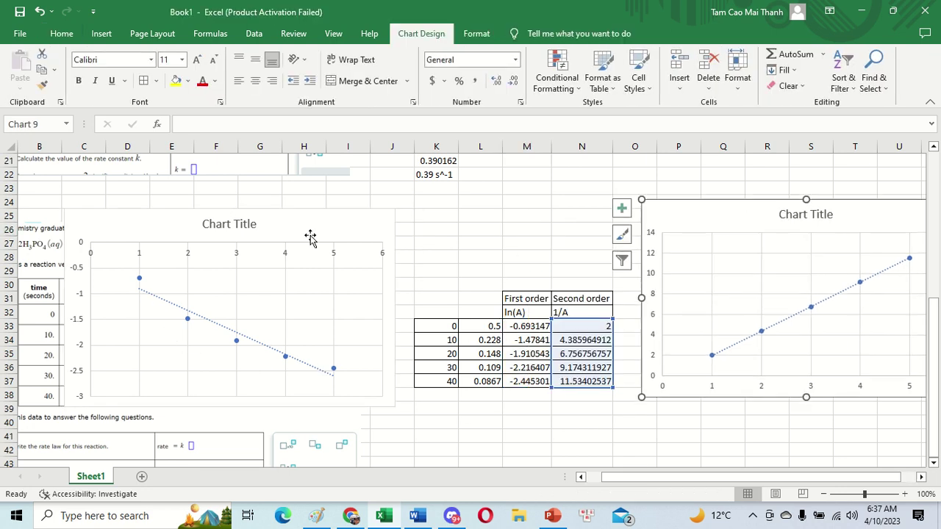
{"action": "left_click", "coordinate": [313, 233]}
Delete the ln(A) chart, leaving only the 1/A chart
{"action": "key", "text": "Delete"}
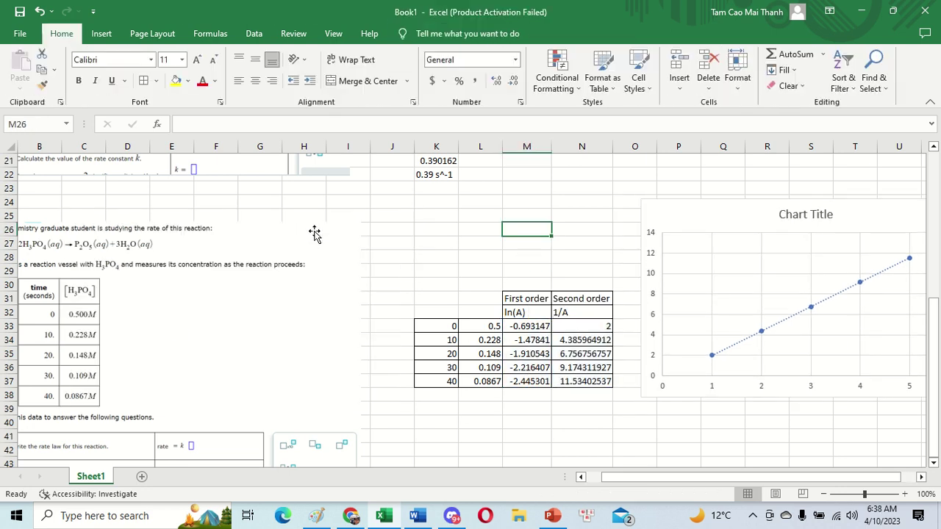
{"action": "left_click_drag", "start_coordinate": [582, 299], "coordinate": [588, 381]}
{"action": "scroll", "coordinate": [348, 350], "scroll_direction": "down", "scroll_amount": 5}
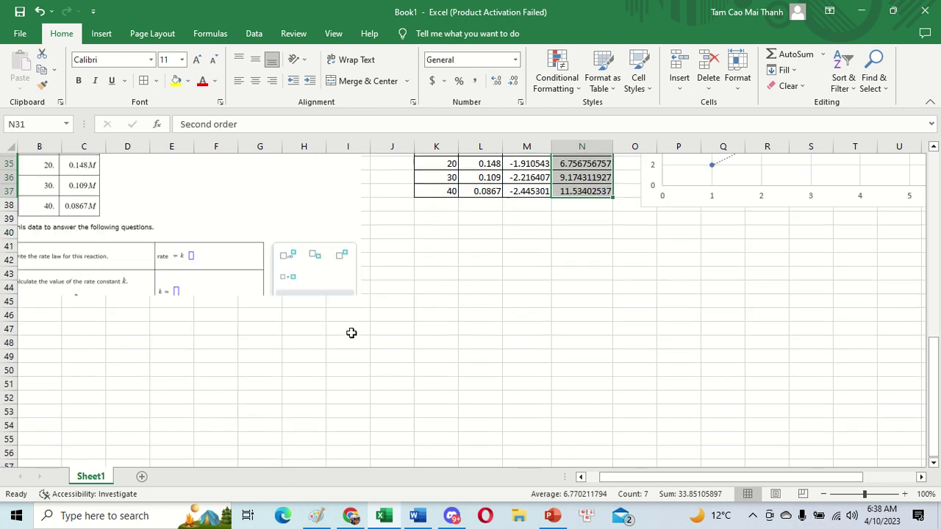
Enter the label '[H3PO4]^2' in cell L40 below the H3PO4 table
{"action": "left_click", "coordinate": [469, 229]}
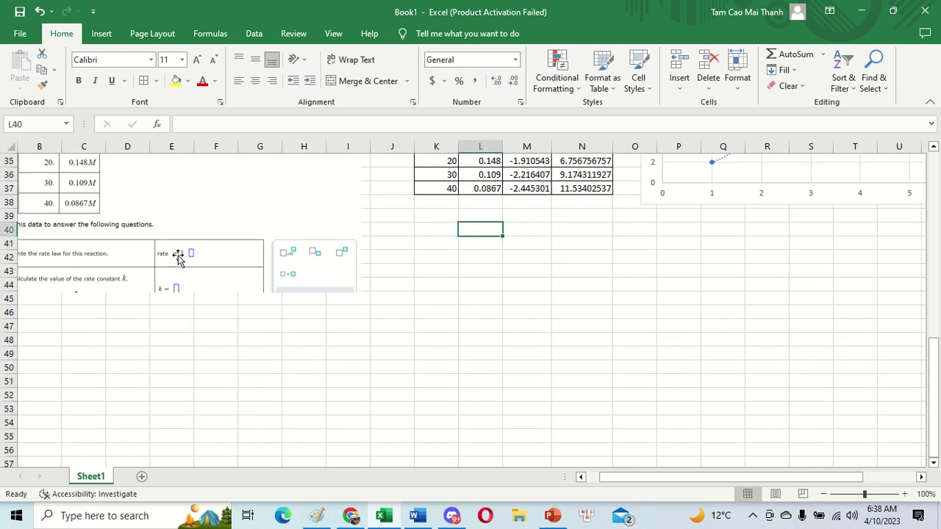
{"action": "scroll", "coordinate": [354, 354], "scroll_direction": "up", "scroll_amount": 5}
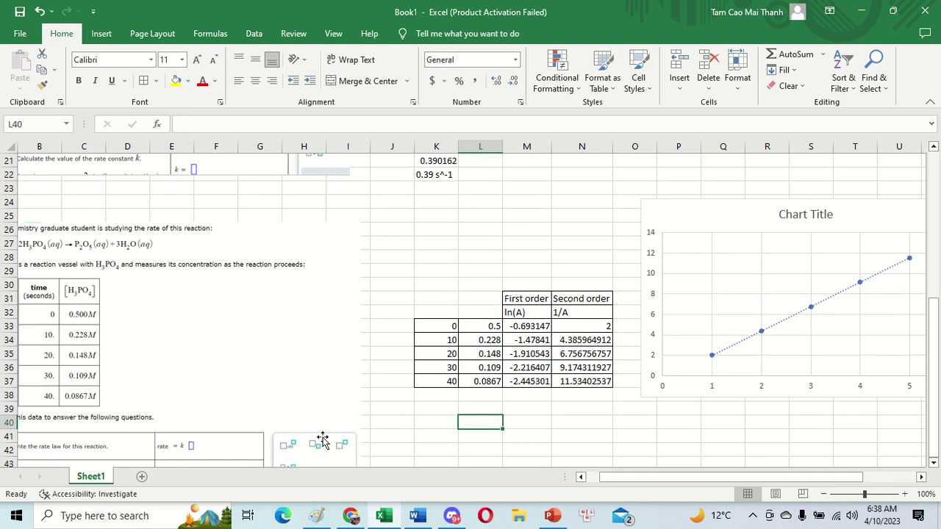
{"action": "type", "text": "[H3PO4"}
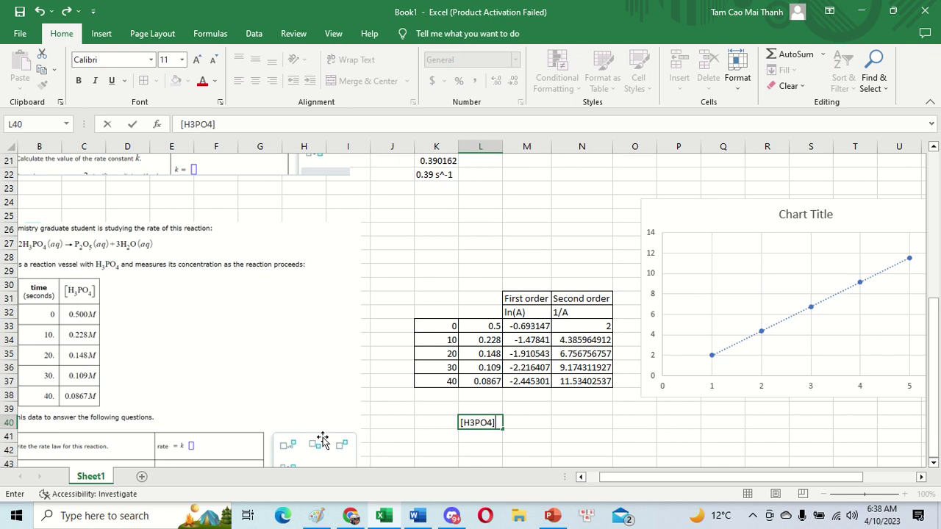
{"action": "left_click", "coordinate": [555, 409]}
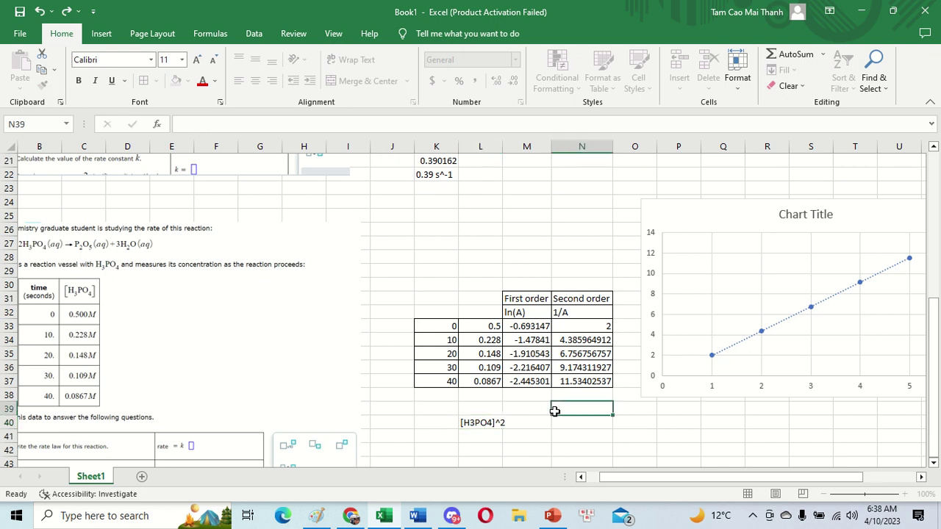
{"action": "scroll", "coordinate": [460, 444], "scroll_direction": "down", "scroll_amount": 5}
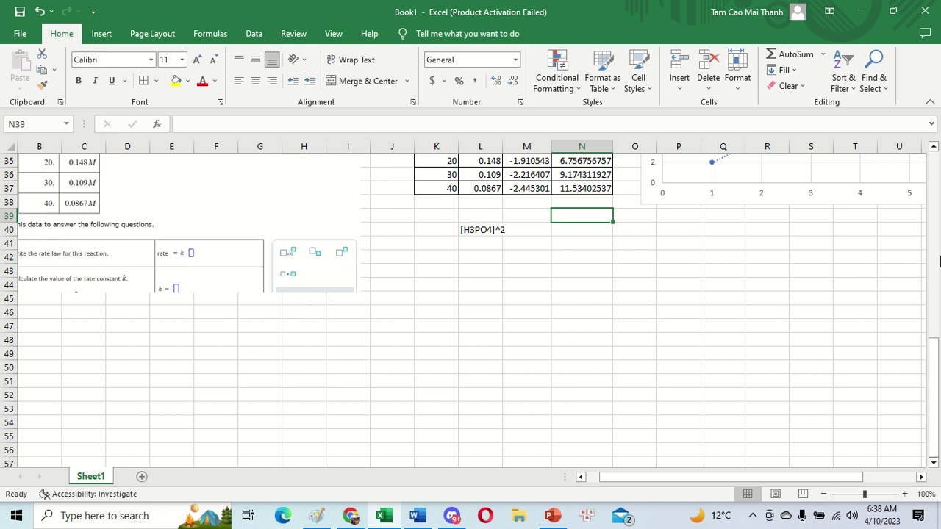
{"action": "left_click_drag", "start_coordinate": [935, 337], "coordinate": [933, 326]}
{"action": "left_click", "coordinate": [465, 355]}
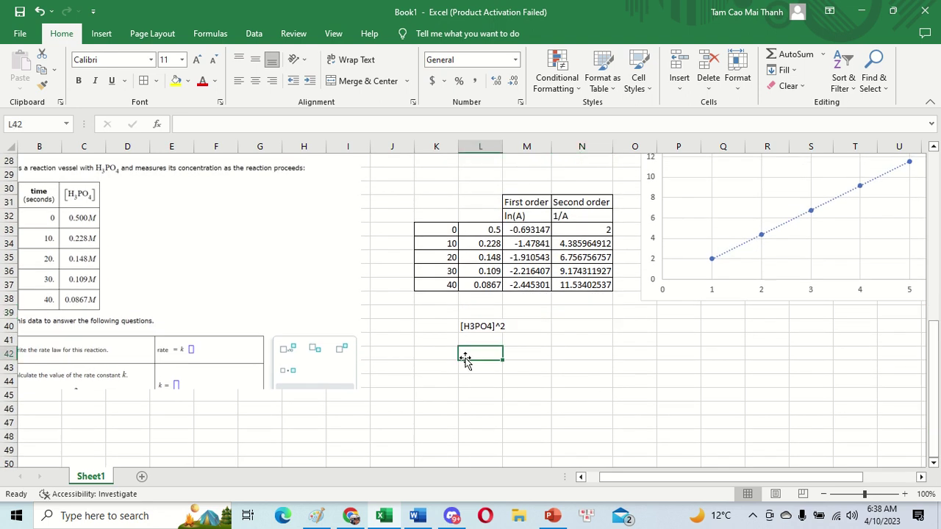
Enter =(N37-N33)/(K37-K33) in L42, giving a slope of 0.238351
{"action": "type", "text": "=("}
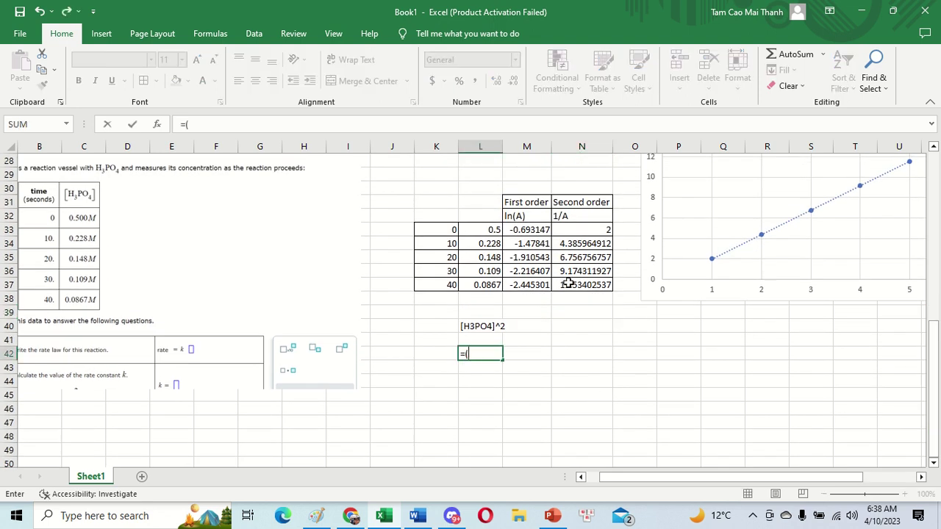
{"action": "left_click", "coordinate": [569, 284]}
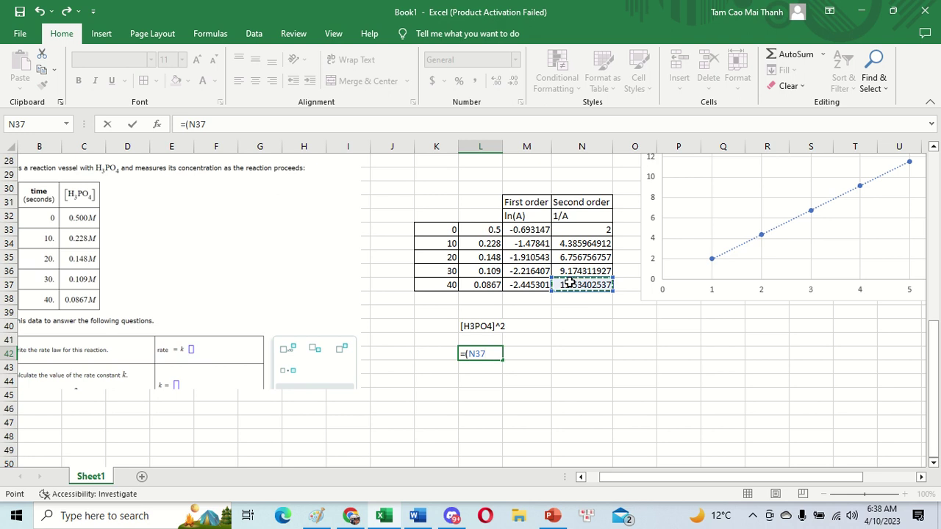
{"action": "type", "text": "-"}
{"action": "left_click", "coordinate": [594, 229]}
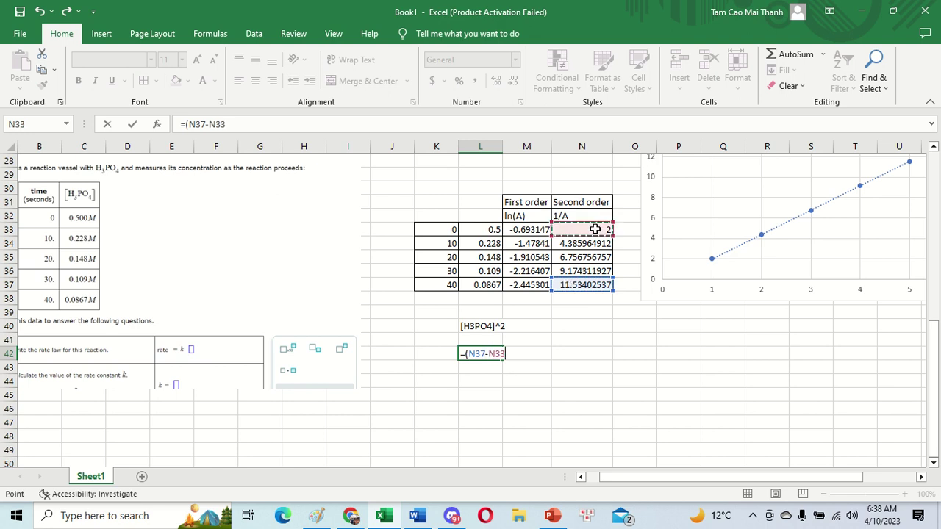
{"action": "type", "text": ")"}
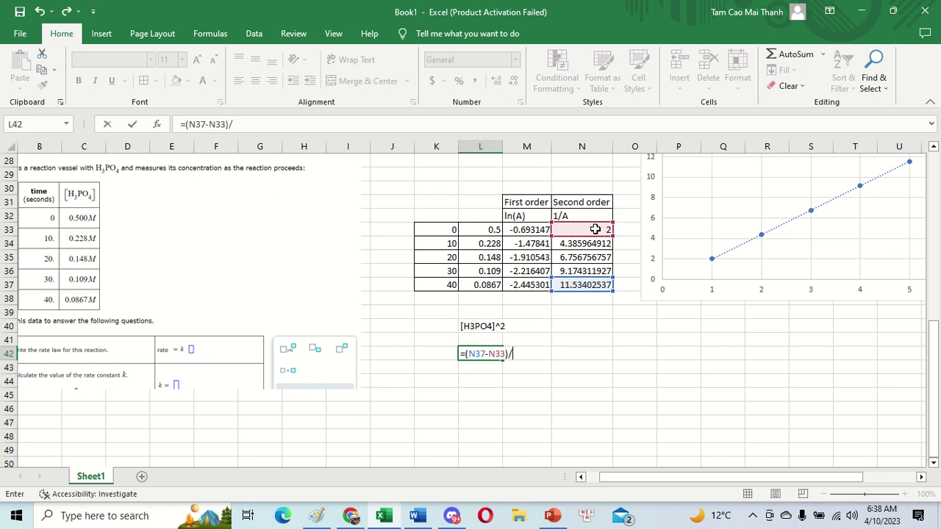
{"action": "type", "text": "/("}
{"action": "left_click", "coordinate": [435, 287]}
{"action": "type", "text": "-"}
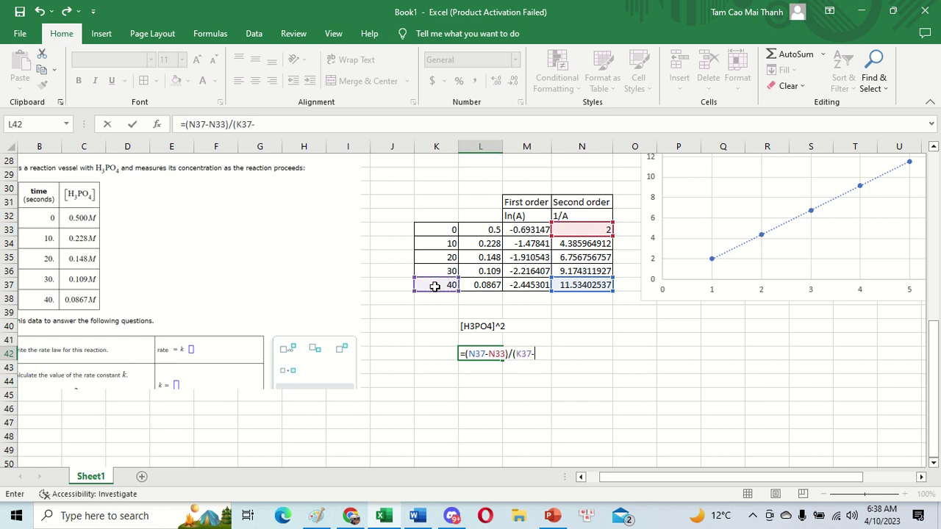
{"action": "left_click", "coordinate": [436, 229]}
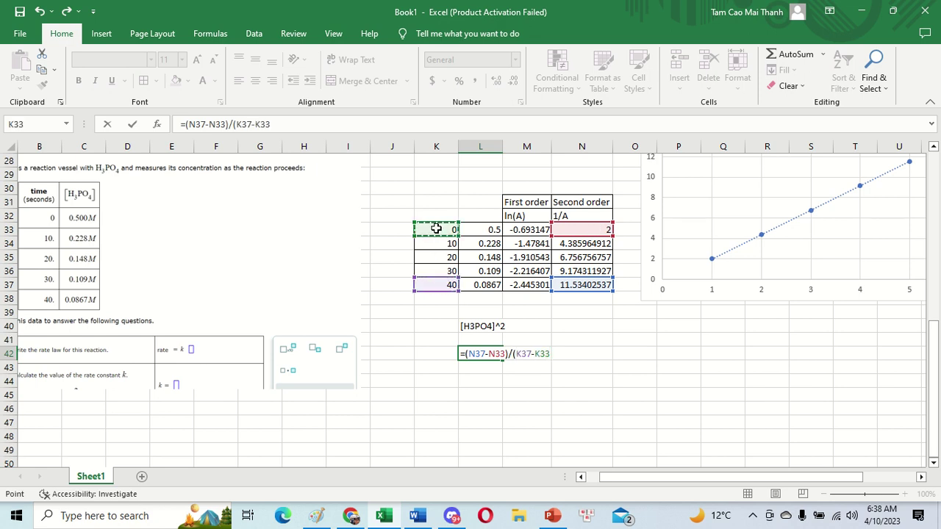
{"action": "type", "text": ")"}
{"action": "key", "text": "Return"}
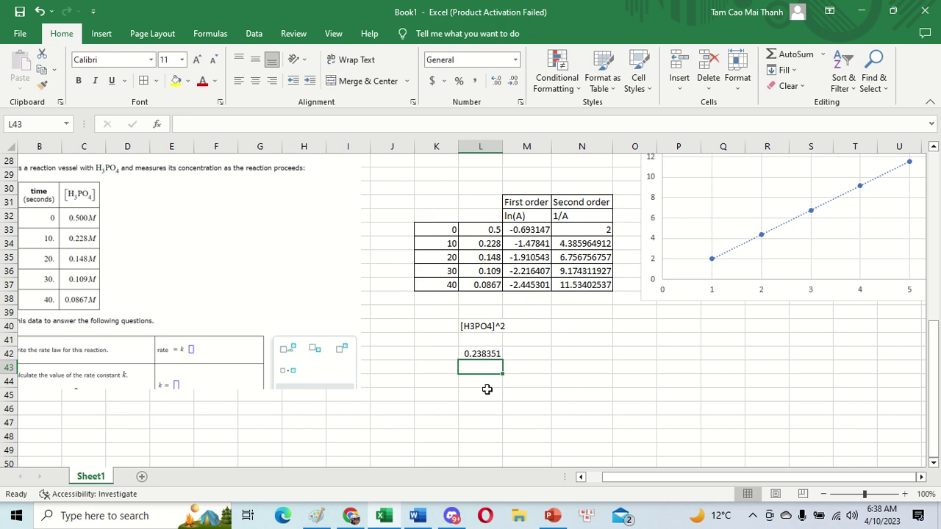
{"action": "type", "text": "0.24 M^(-1) s^(-1"}
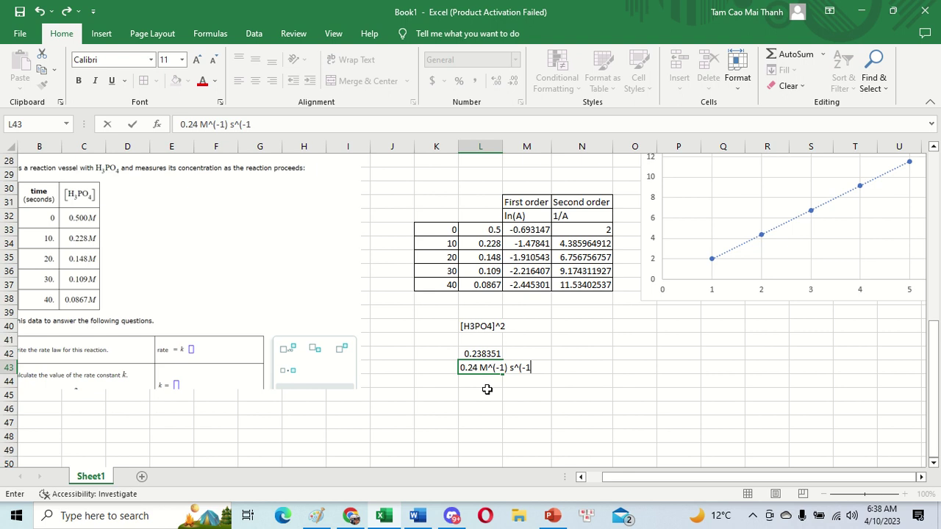
Complete the rate constant text '0.24 M^(-1) s^(-1)' in cell L43
{"action": "mouse_move", "coordinate": [367, 6]}
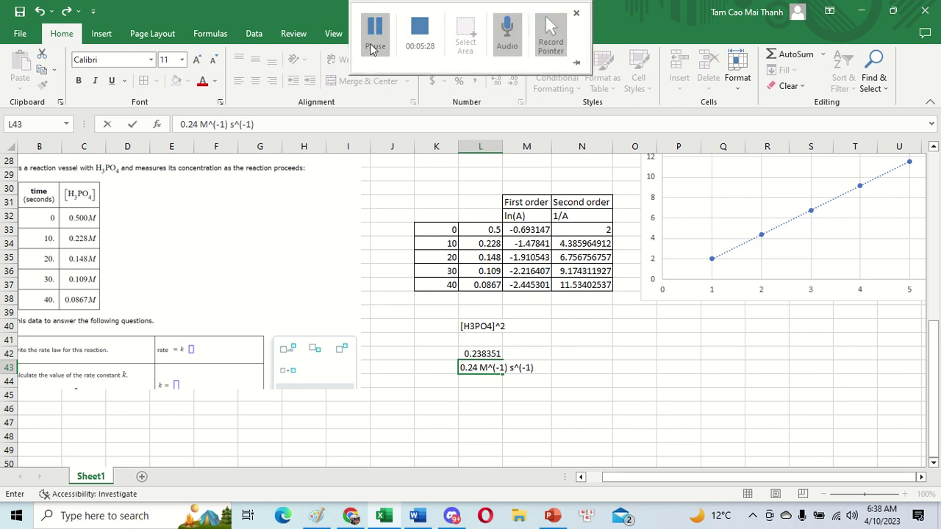
{"action": "left_click", "coordinate": [372, 25]}
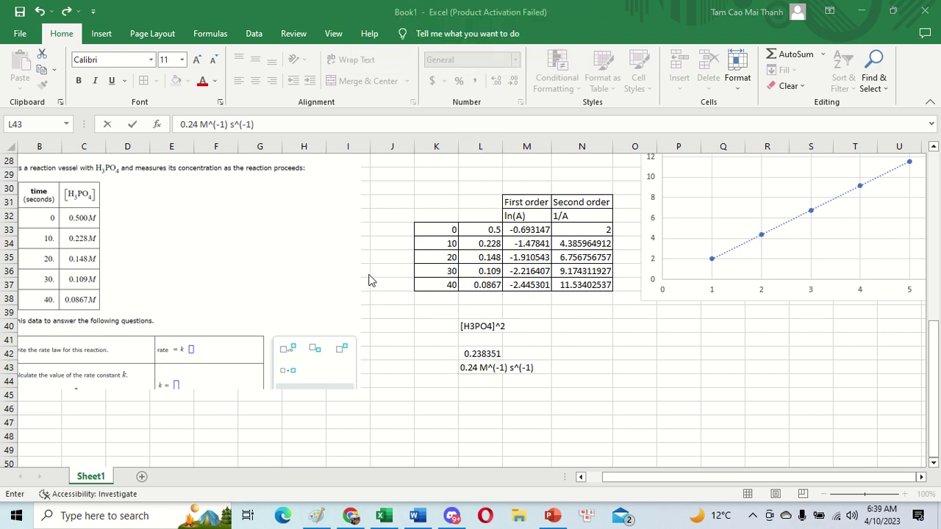